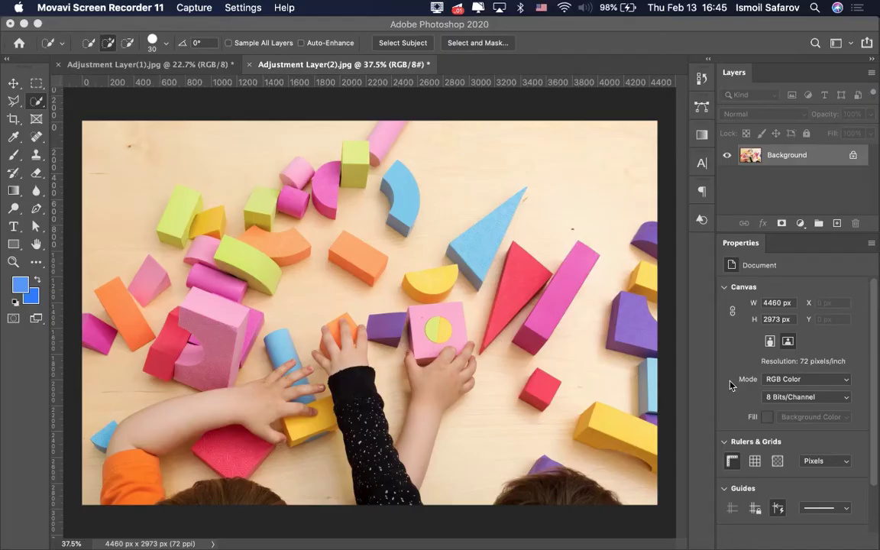
- Add a Color Balance 1 adjustment layer above the Background photo
click(801, 224)
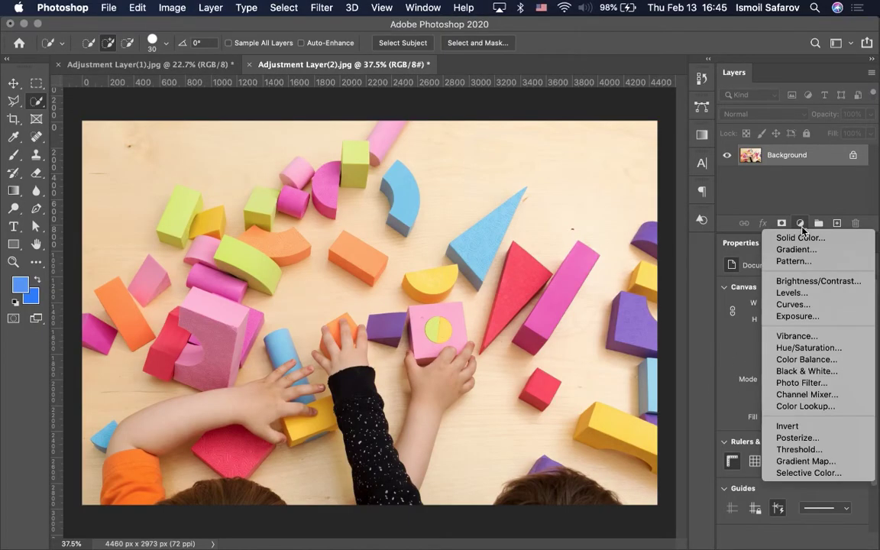
click(803, 360)
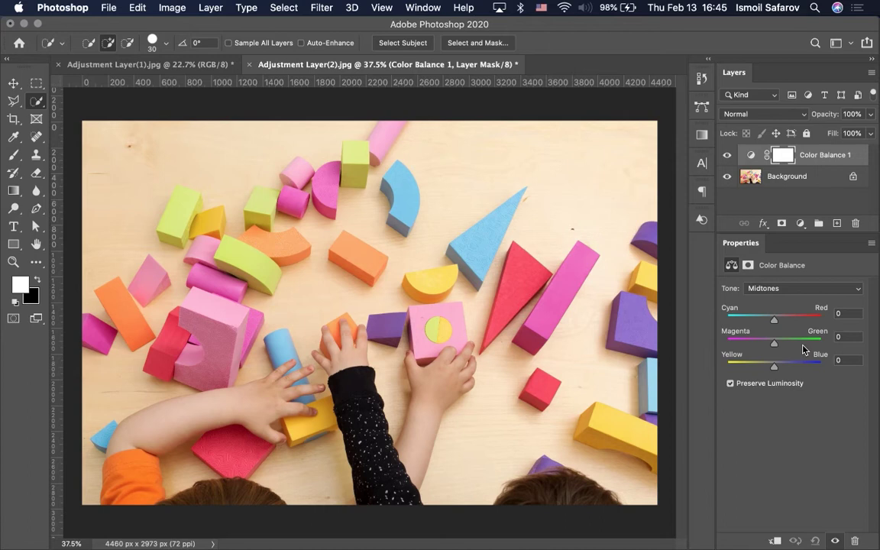
click(797, 294)
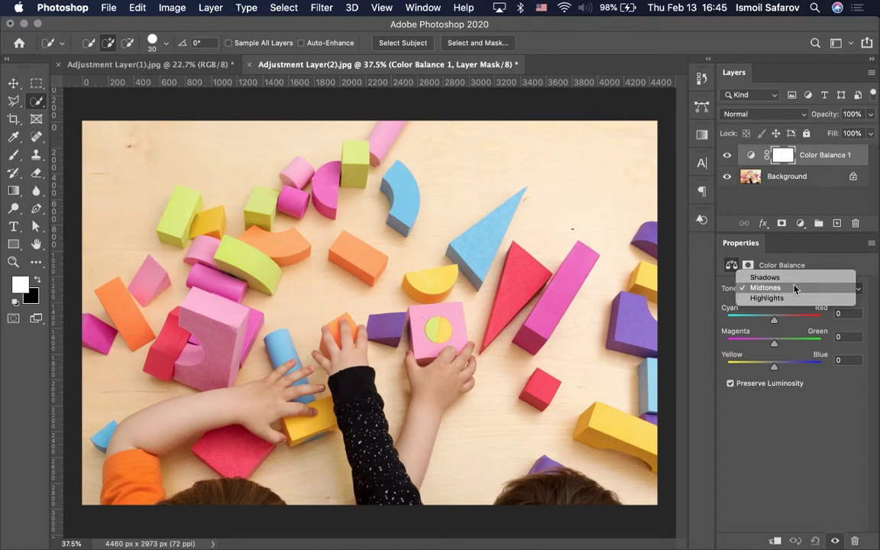
click(718, 310)
click(760, 291)
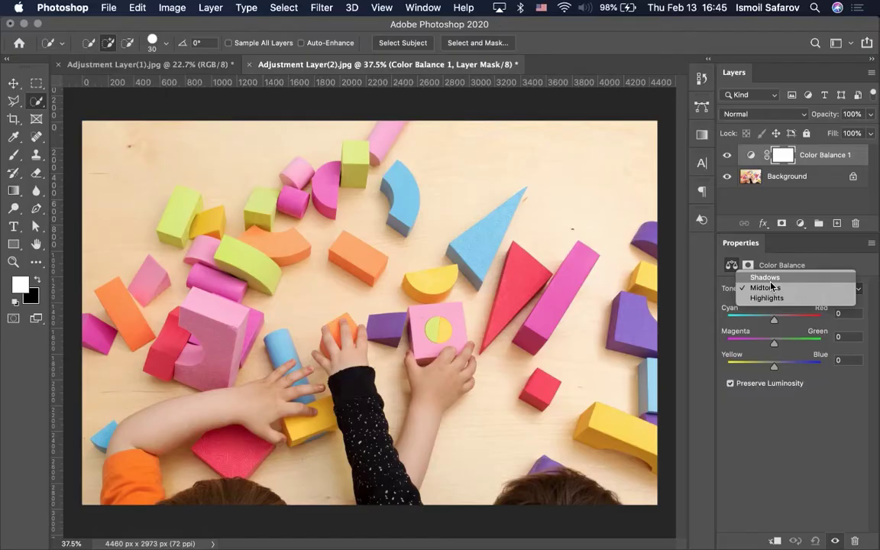
- Set the Color Balance shadows to Cyan-Red -100 and Magenta-Green +96
click(764, 275)
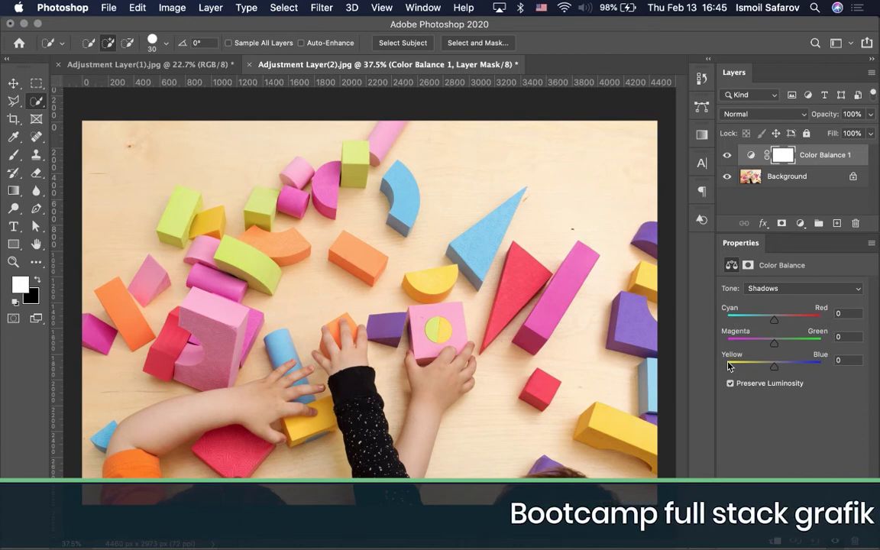
mouse_move(775, 321)
mouse_down()
mouse_move(821, 320)
mouse_move(729, 321)
mouse_move(704, 337)
mouse_up()
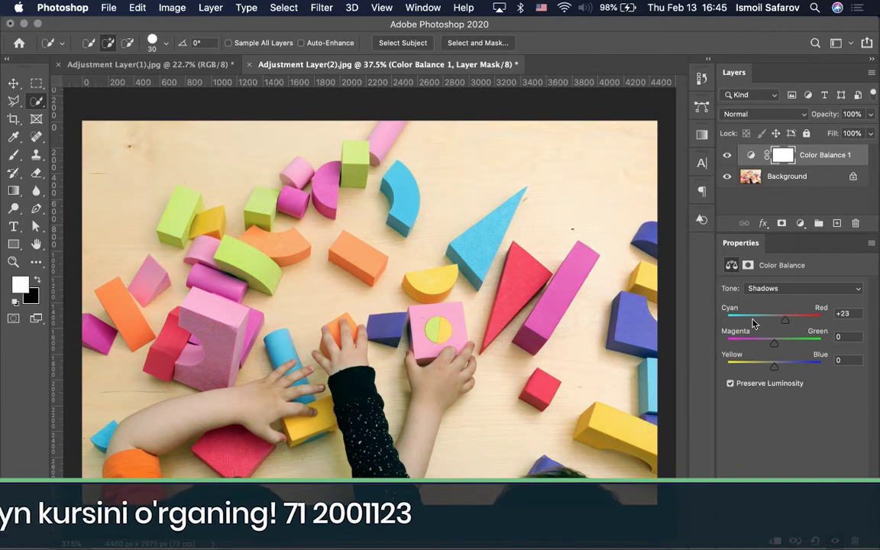
click(772, 344)
drag(743, 348, 728, 348)
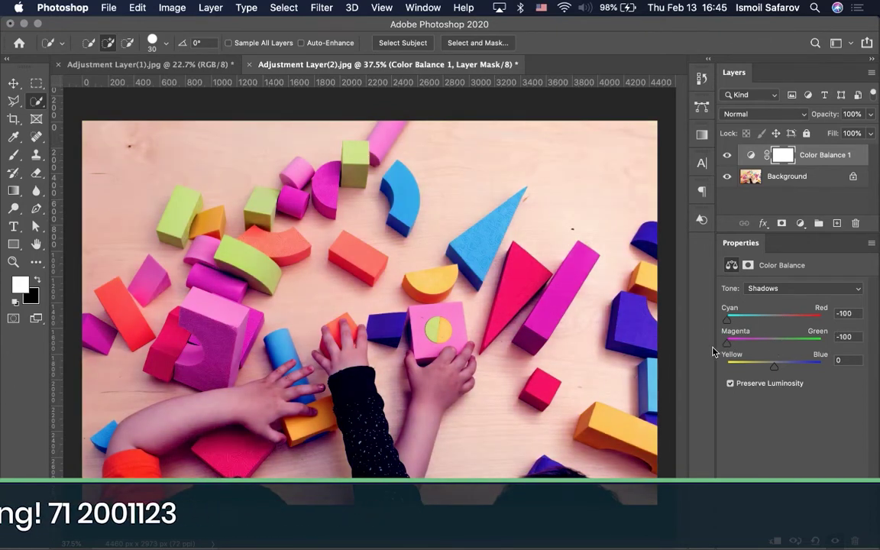
drag(727, 343, 794, 338)
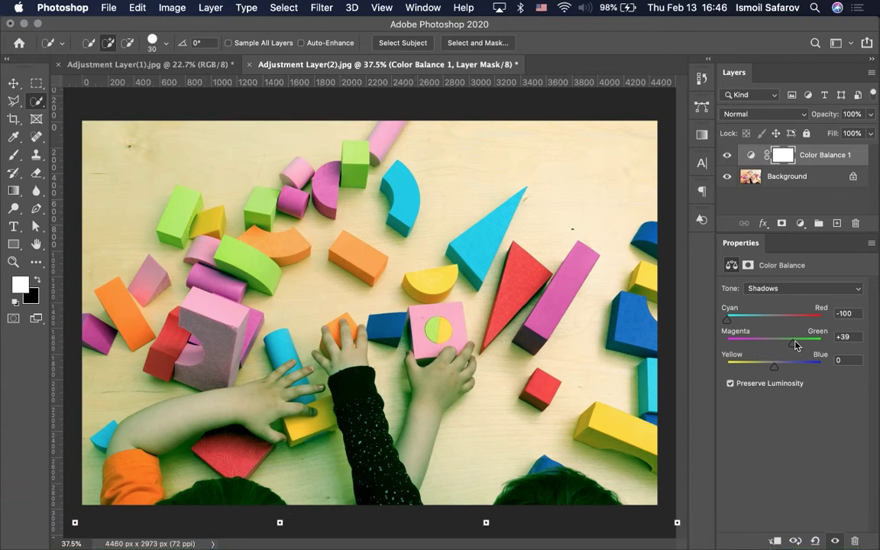
drag(794, 343, 819, 343)
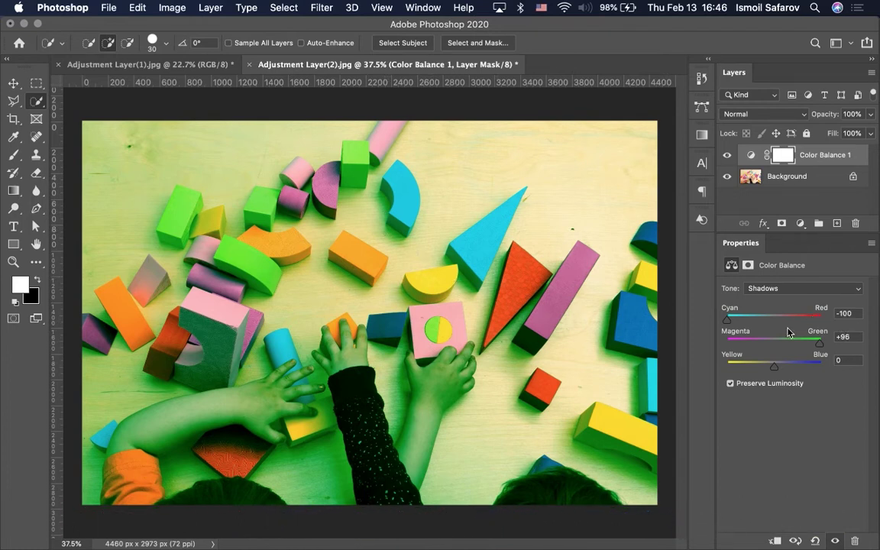
- Zero the shadow sliders, keeping Preserve Luminosity on
click(739, 384)
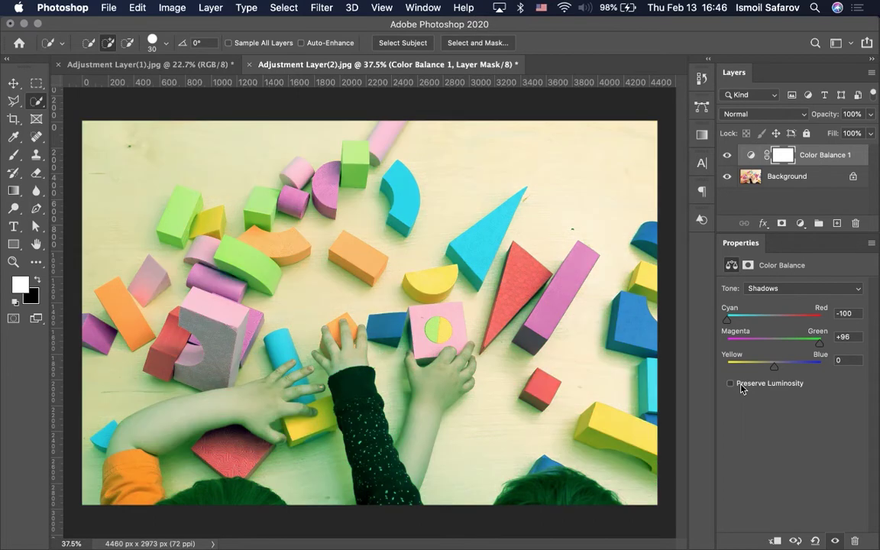
click(738, 384)
click(804, 288)
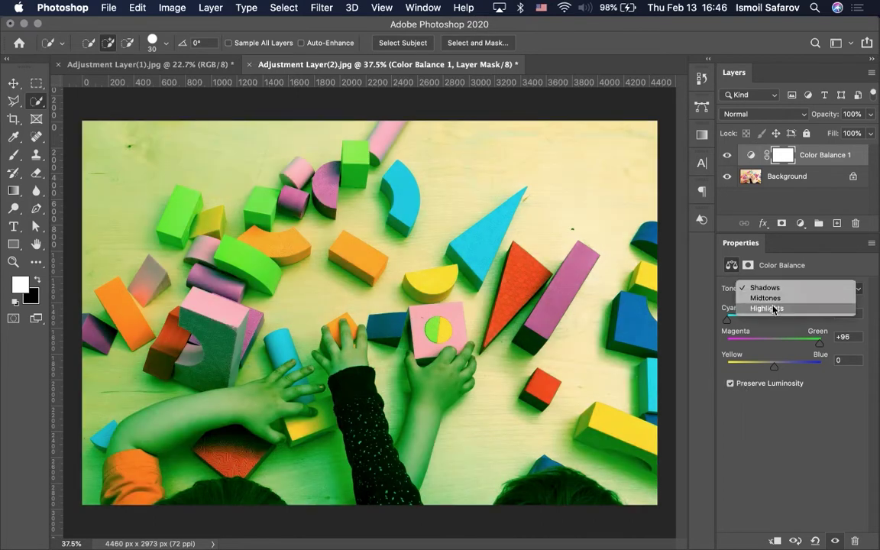
click(773, 299)
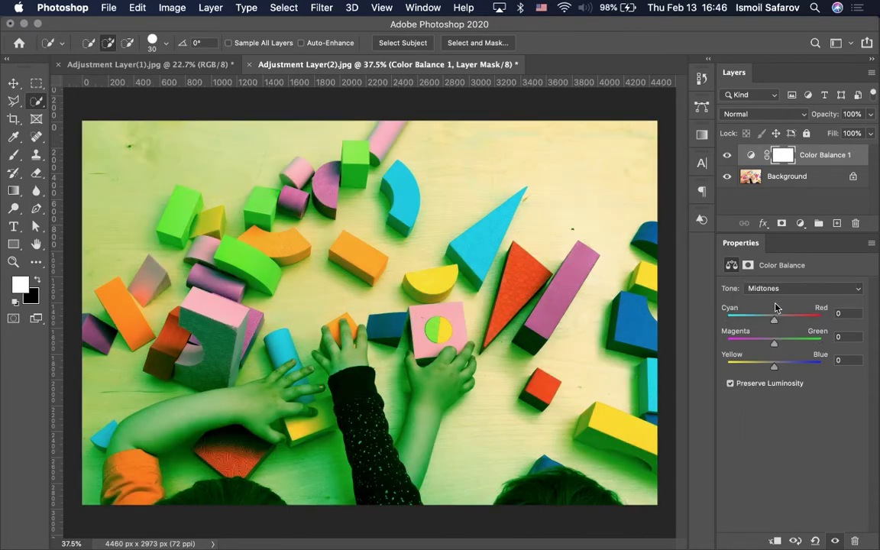
click(789, 289)
click(764, 273)
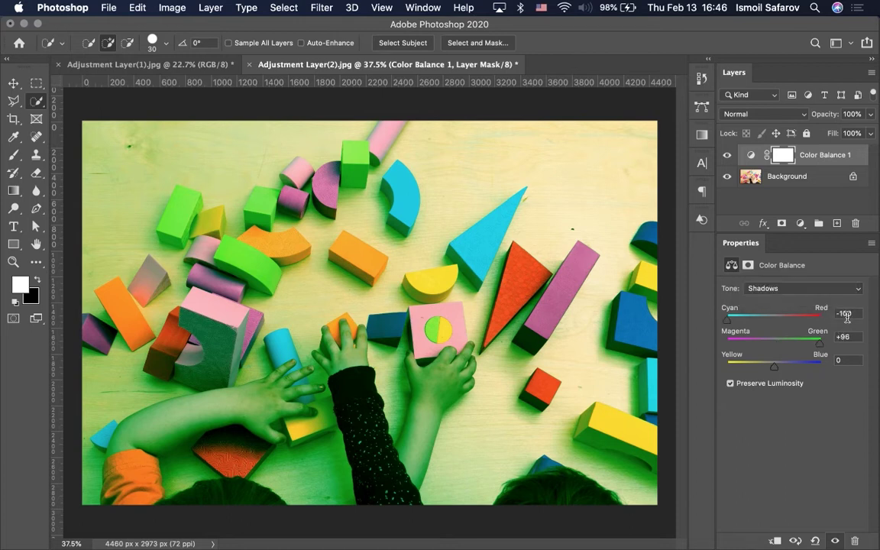
text(0)
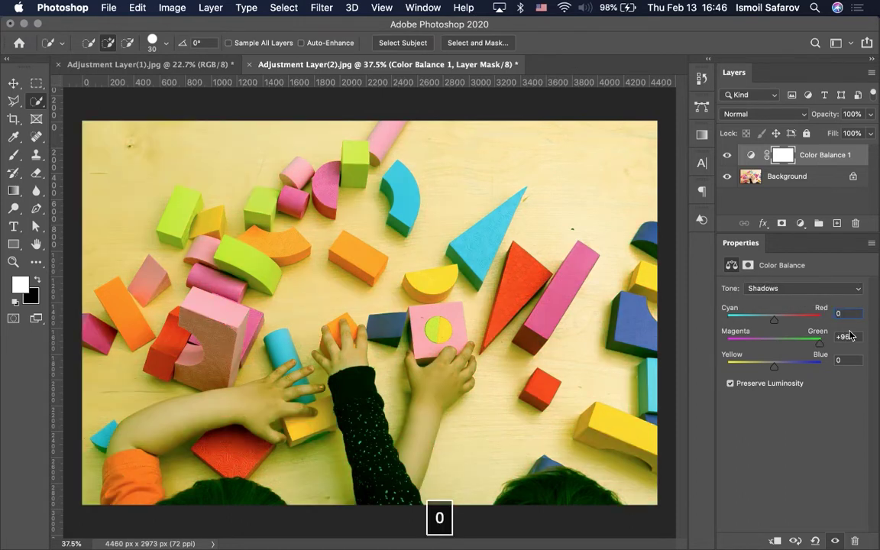
text(0)
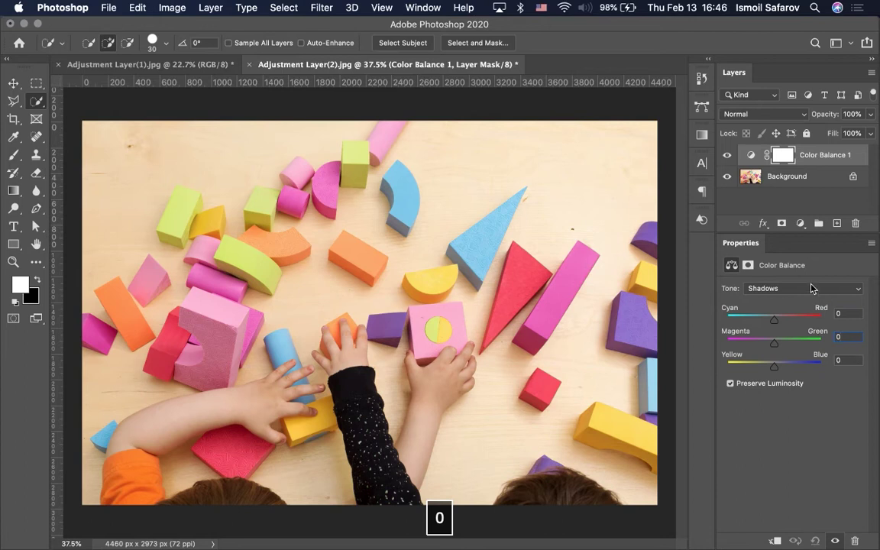
- Set the midtones to Cyan-Red -22 and Magenta-Green +52
click(811, 288)
click(809, 299)
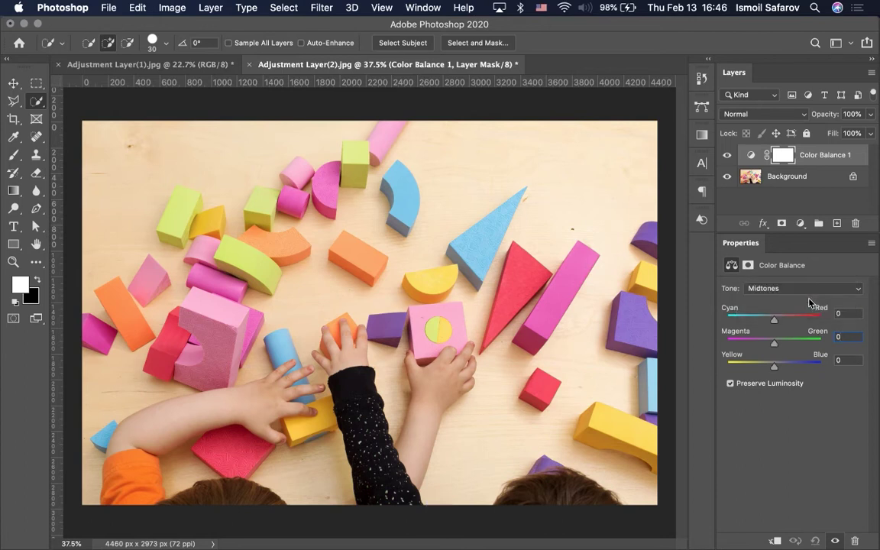
drag(776, 320, 786, 321)
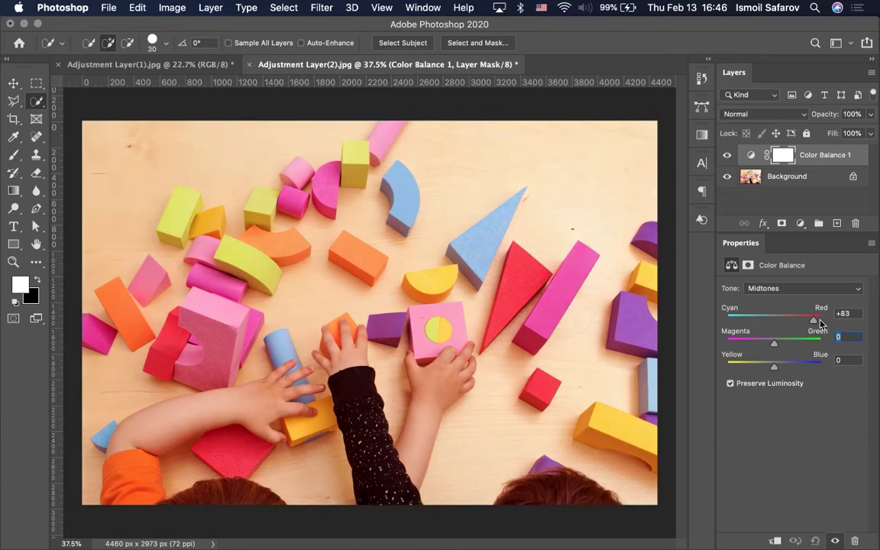
mouse_move(833, 324)
mouse_down()
mouse_move(769, 336)
mouse_move(764, 319)
mouse_move(752, 355)
mouse_move(801, 352)
mouse_up()
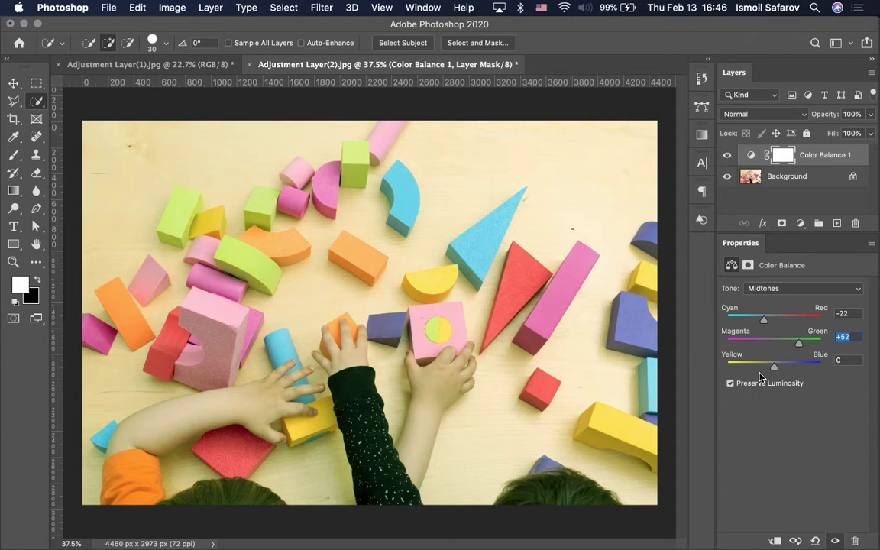
click(814, 158)
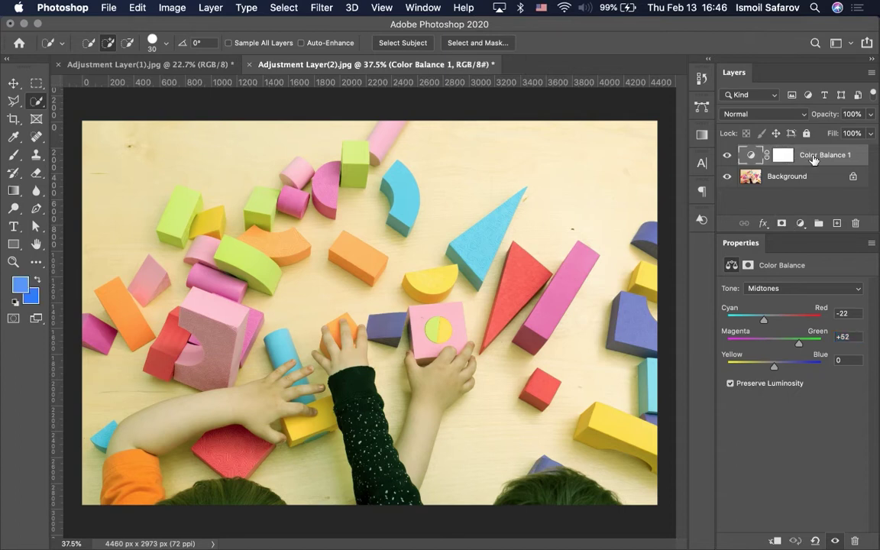
- Replace Color Balance 1 with a Black & White adjustment layer using the Auto mix
key(BackSpace)
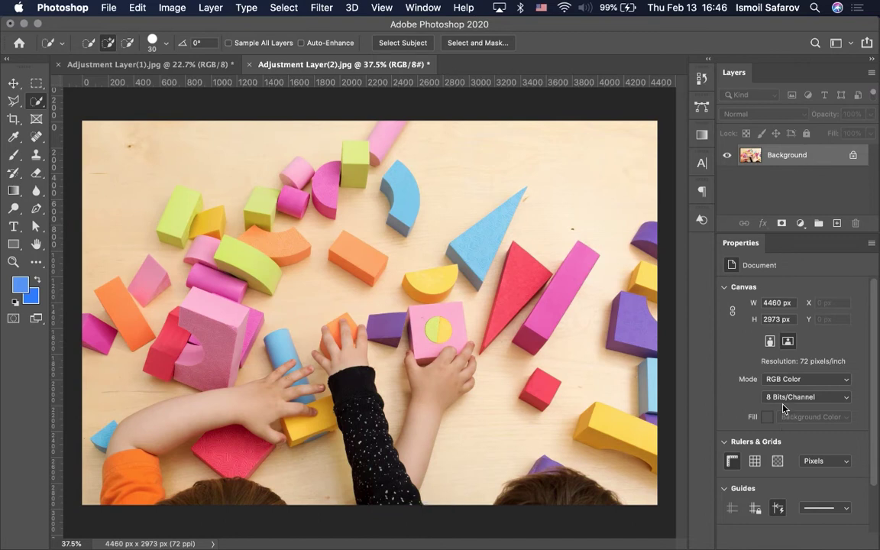
click(800, 223)
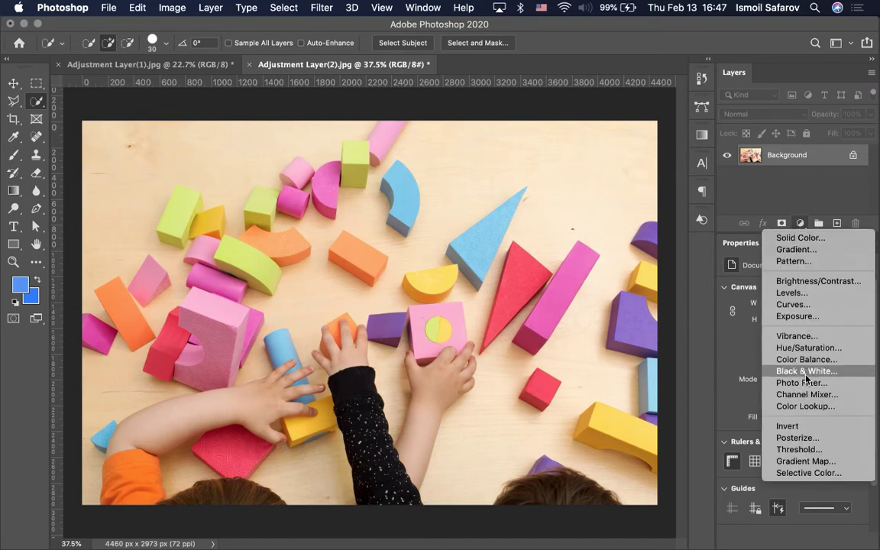
click(806, 372)
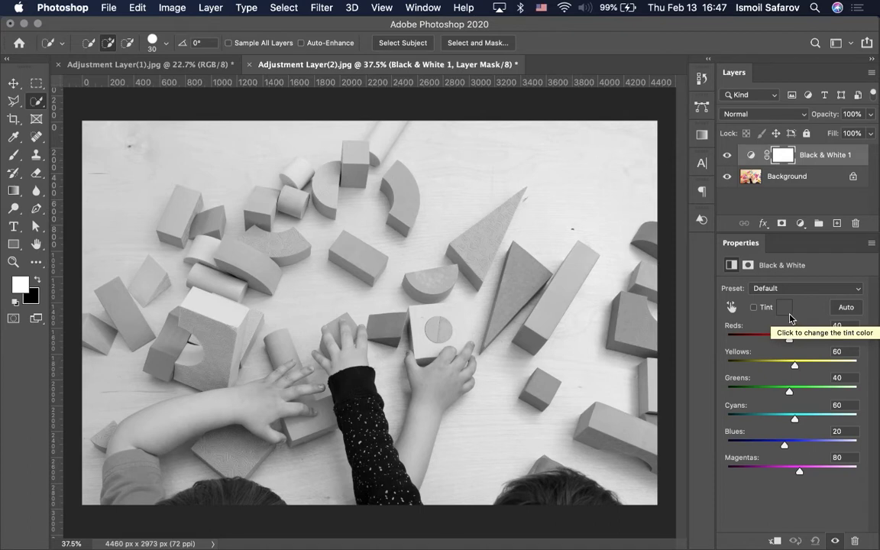
click(844, 310)
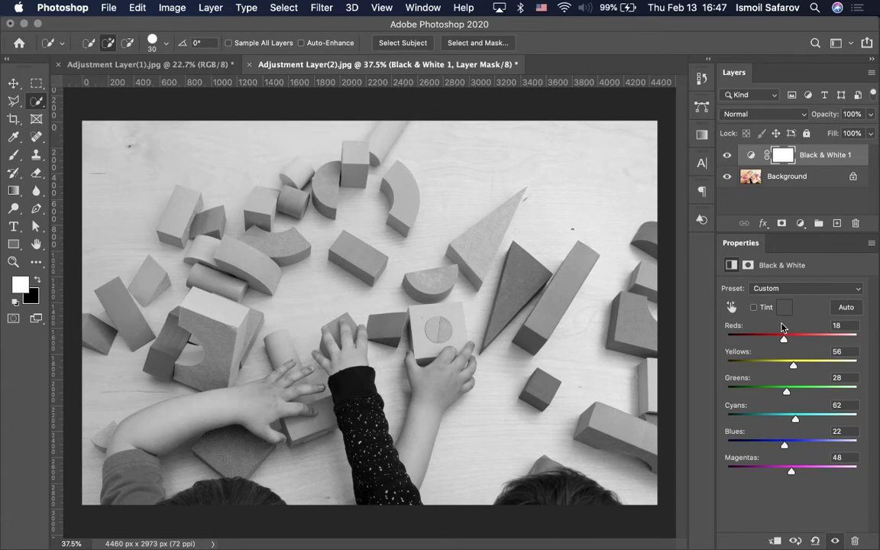
- Set the Black & White Reds slider to 45
drag(783, 339, 857, 339)
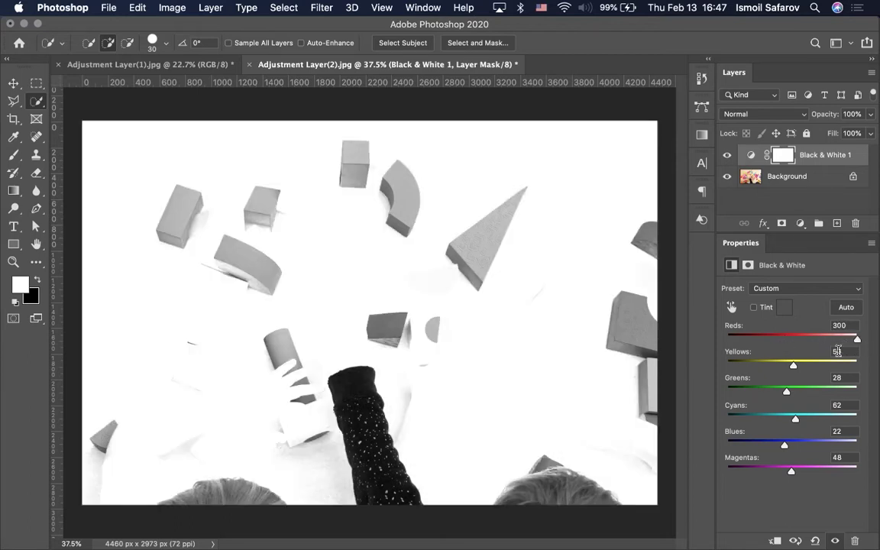
drag(858, 339, 726, 340)
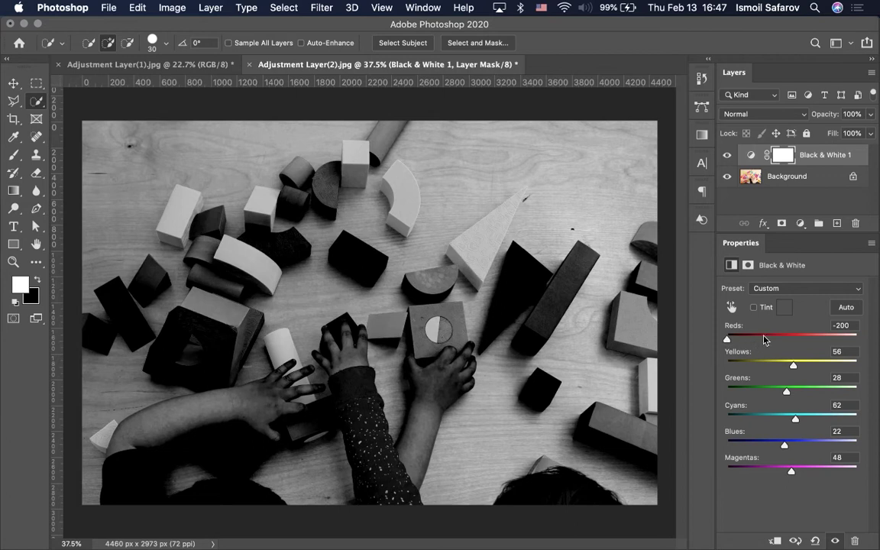
mouse_move(765, 340)
mouse_down()
mouse_move(797, 339)
mouse_move(792, 344)
mouse_up()
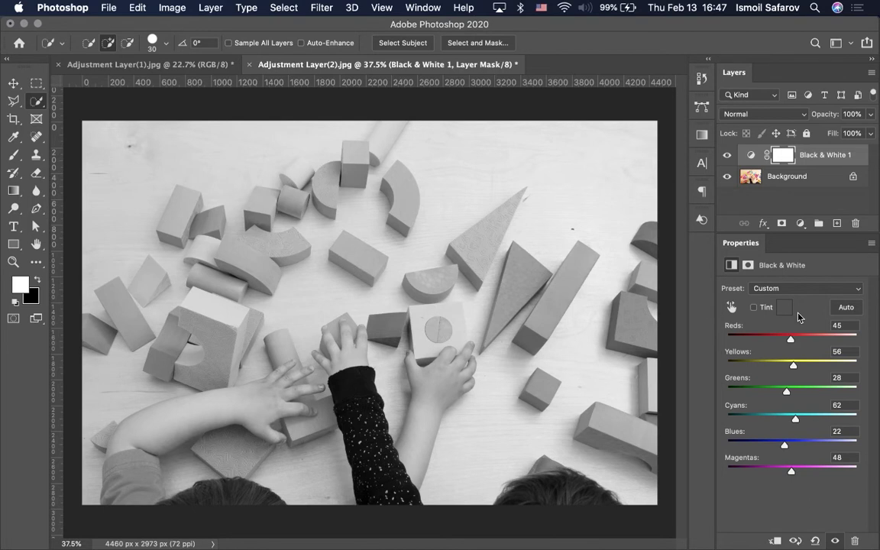
- Try the Blue Filter, Neutral Density and High Contrast Red Filter presets, then settle on Default
click(796, 288)
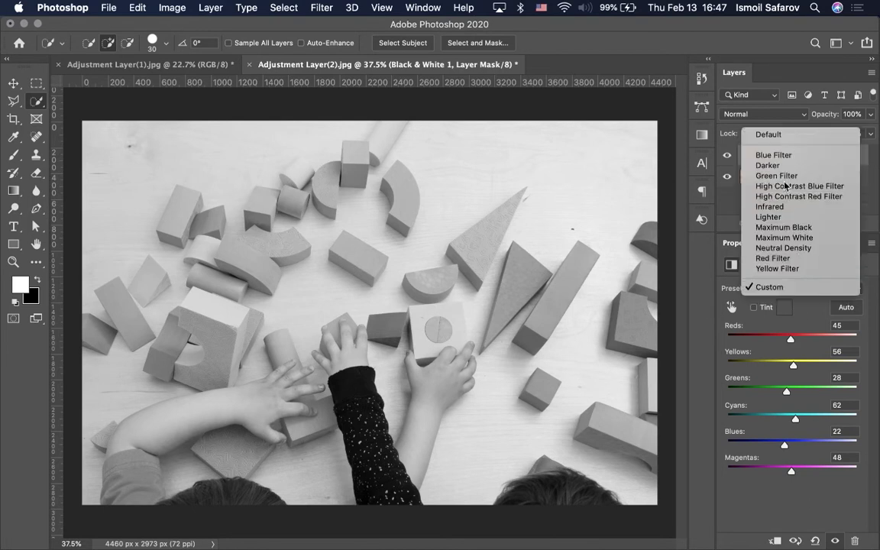
click(772, 157)
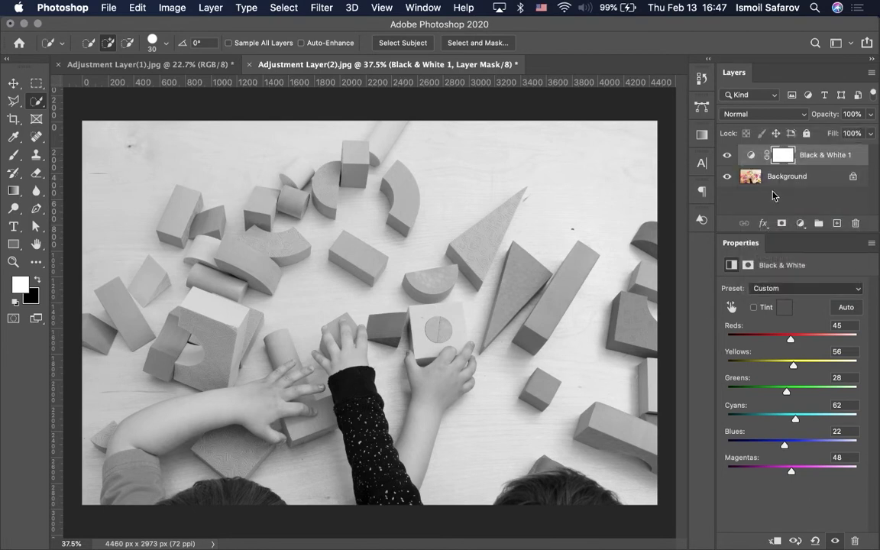
click(779, 288)
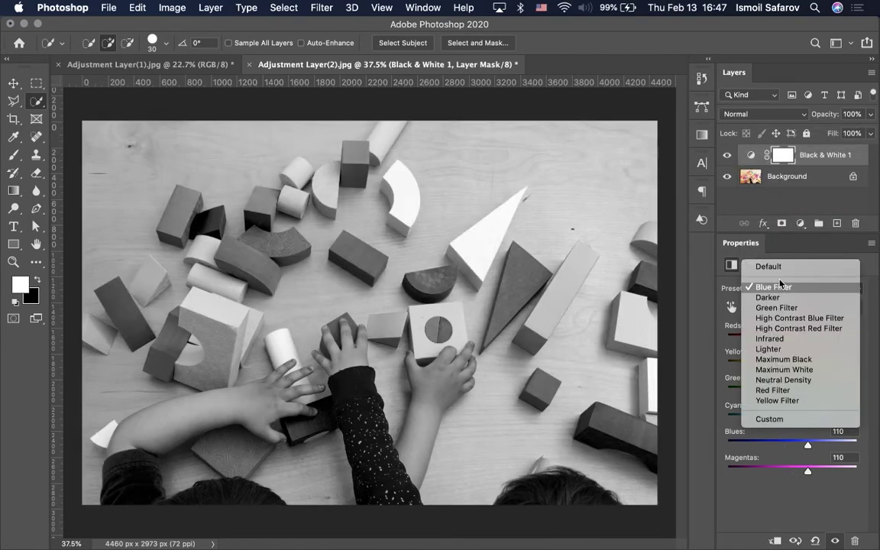
click(782, 379)
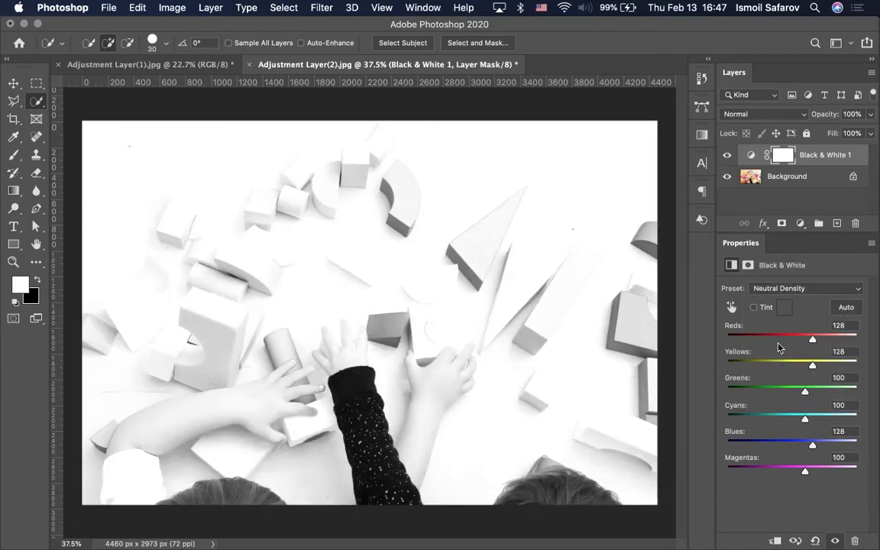
click(783, 288)
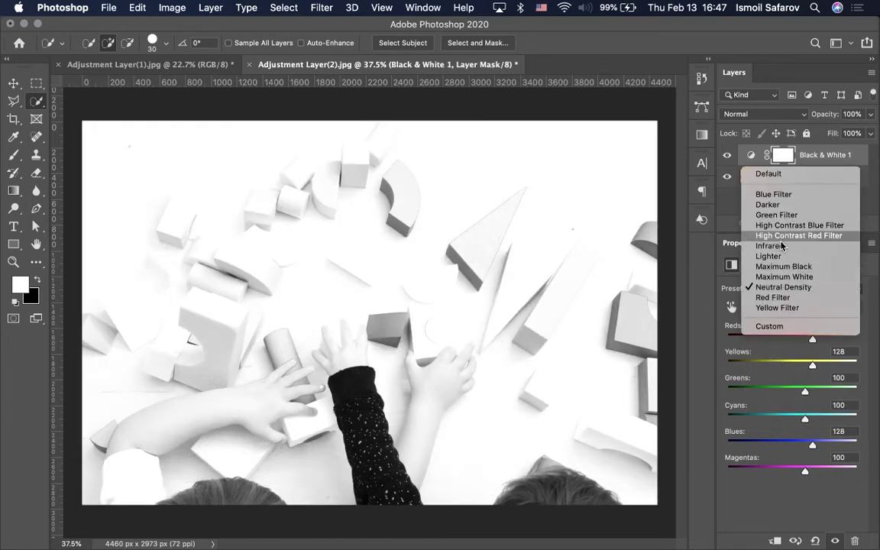
click(782, 235)
click(783, 288)
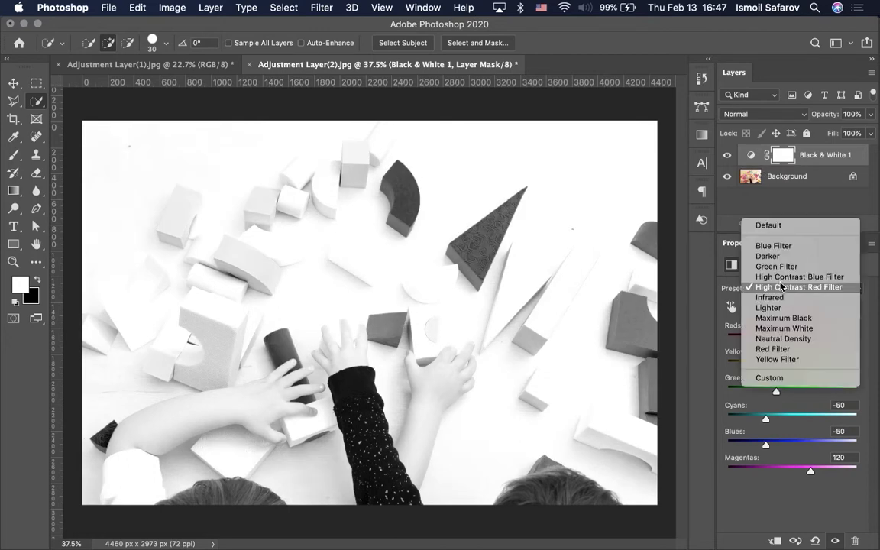
click(769, 227)
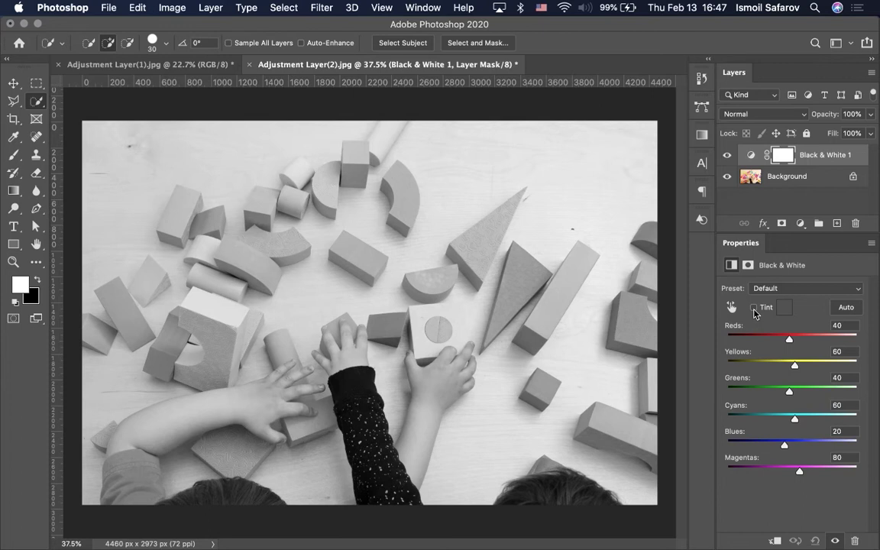
- Enable Tint on Black & White 1 for a warm sepia tone
click(754, 309)
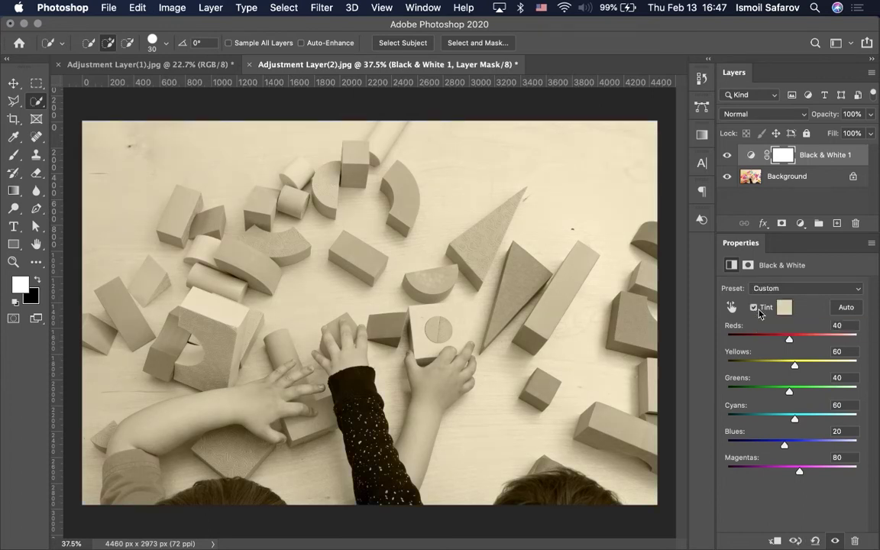
right_click(575, 374)
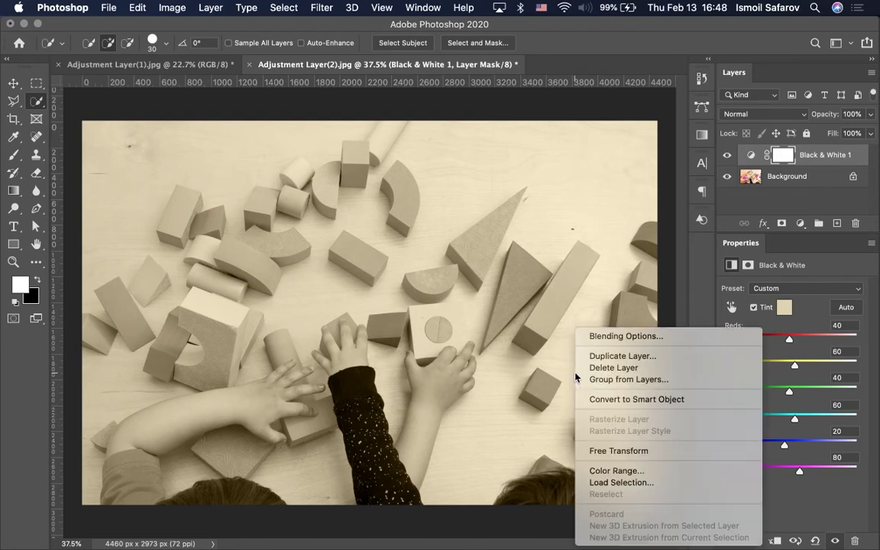
click(726, 311)
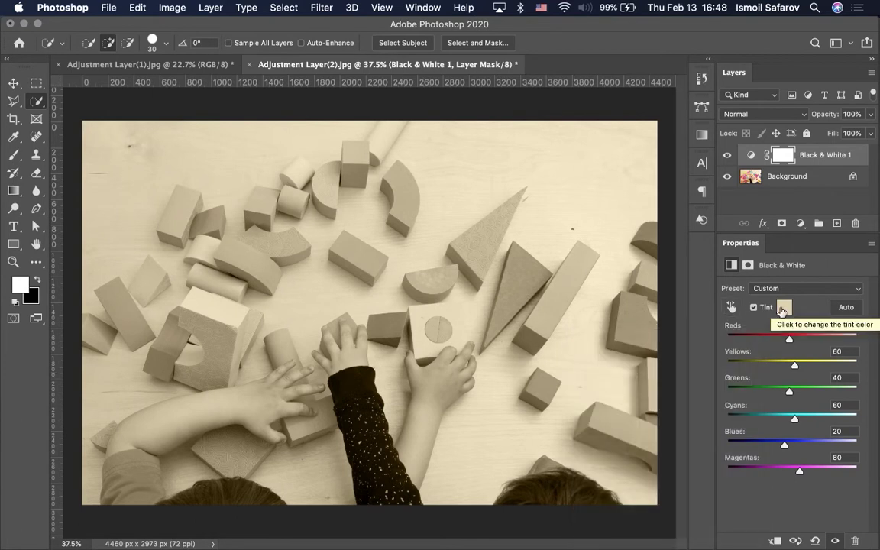
- Change the tint to navy #09305b and apply the Auto channel mix
click(782, 308)
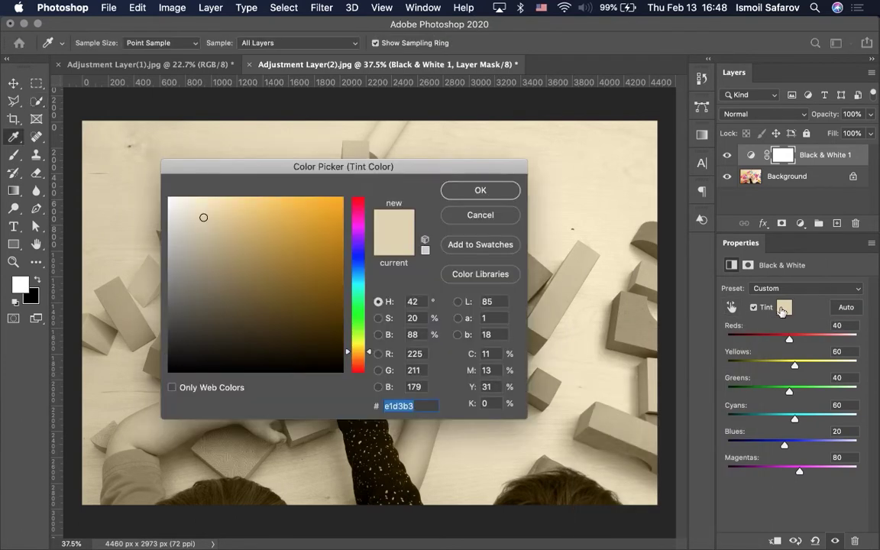
click(356, 246)
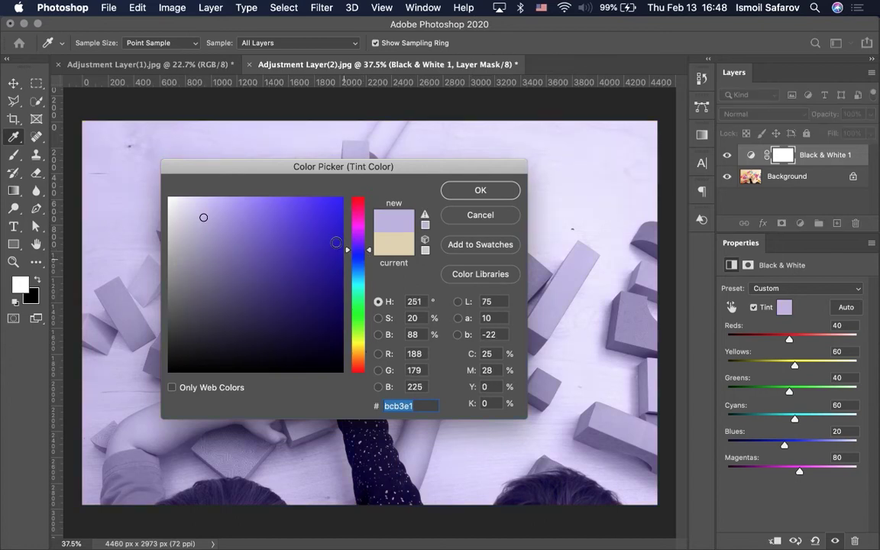
click(341, 267)
click(334, 320)
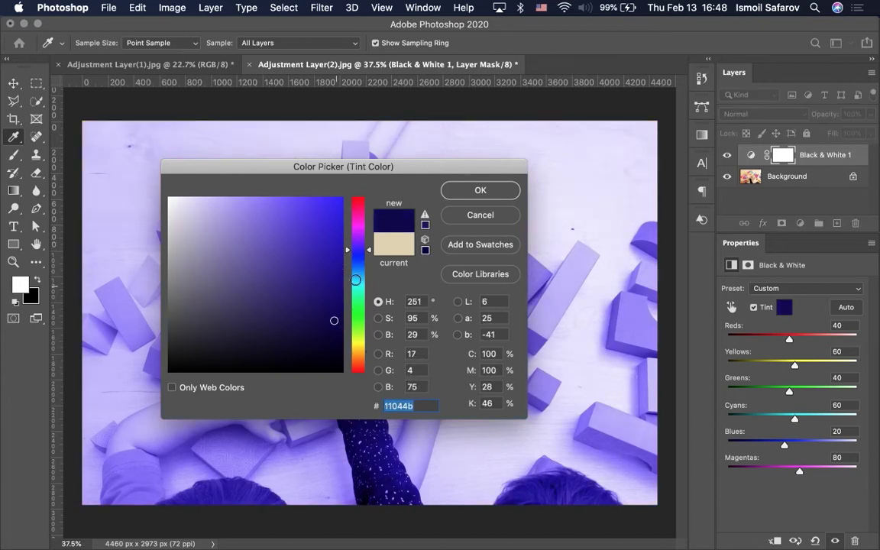
drag(358, 251, 361, 268)
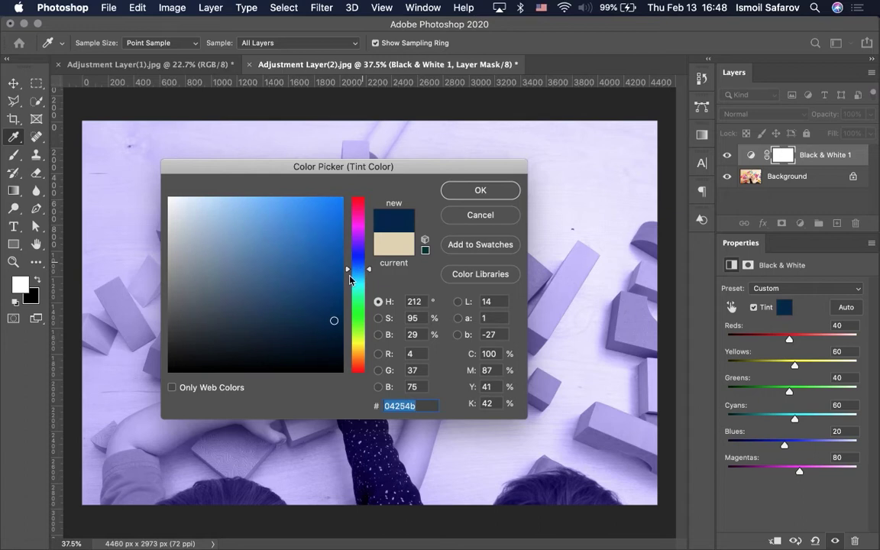
click(326, 309)
drag(326, 310, 326, 310)
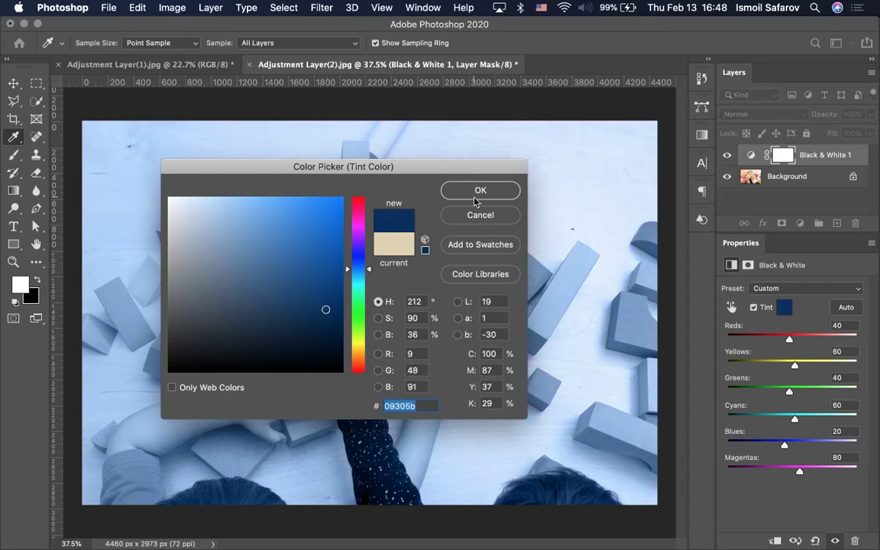
click(475, 200)
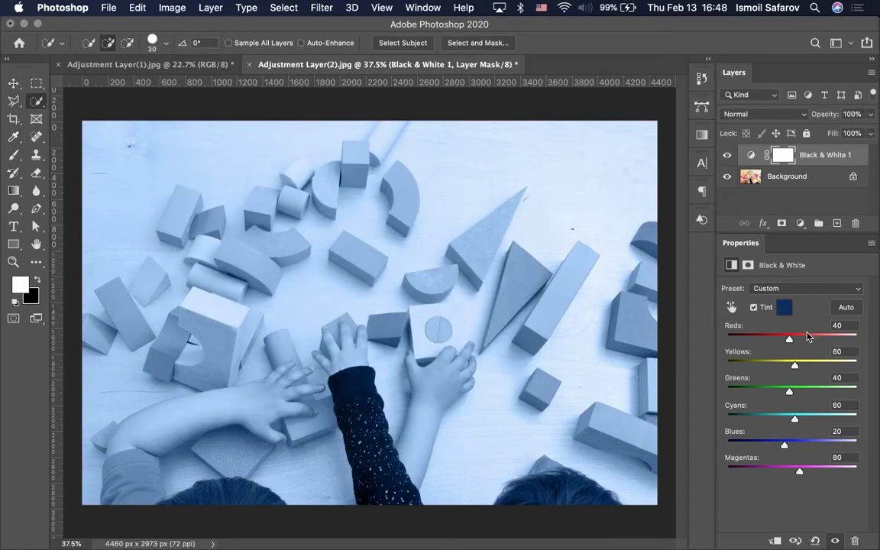
click(842, 314)
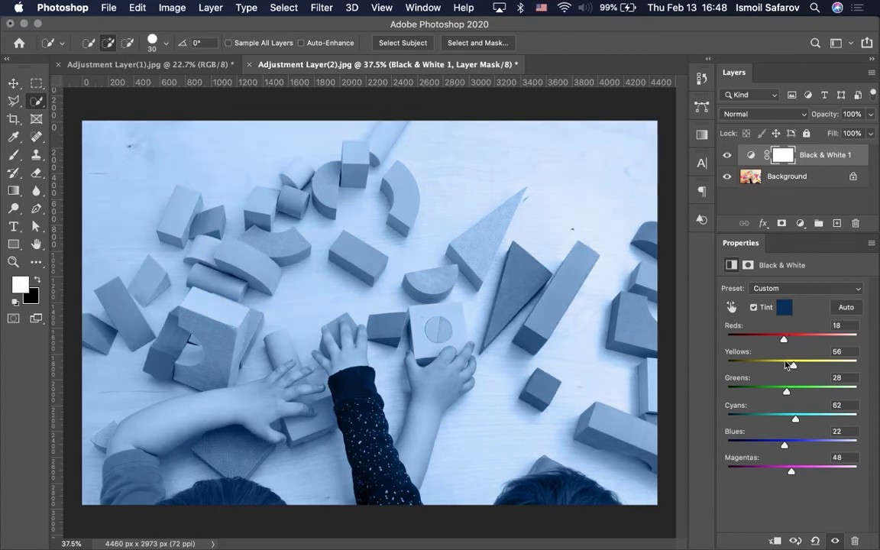
click(783, 288)
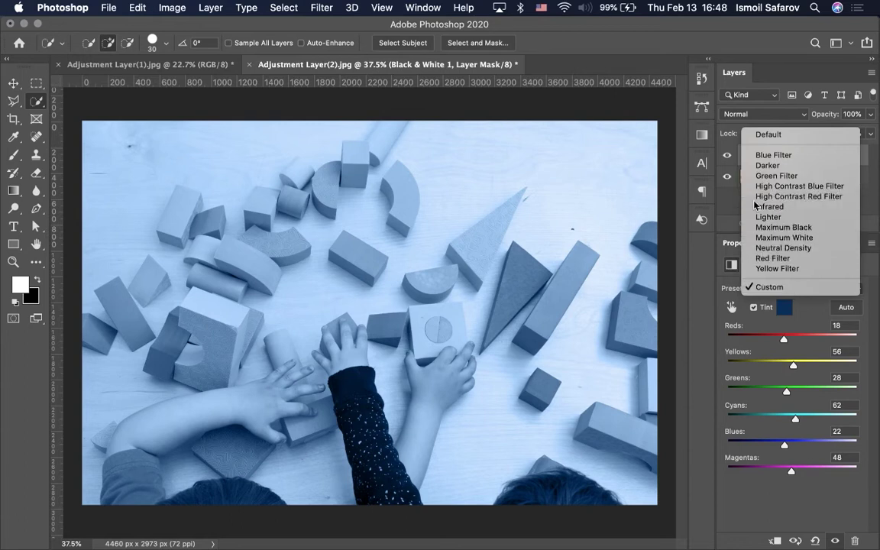
- Apply the Darker preset (Reds 30, Blues 10, Magentas 70)
click(768, 165)
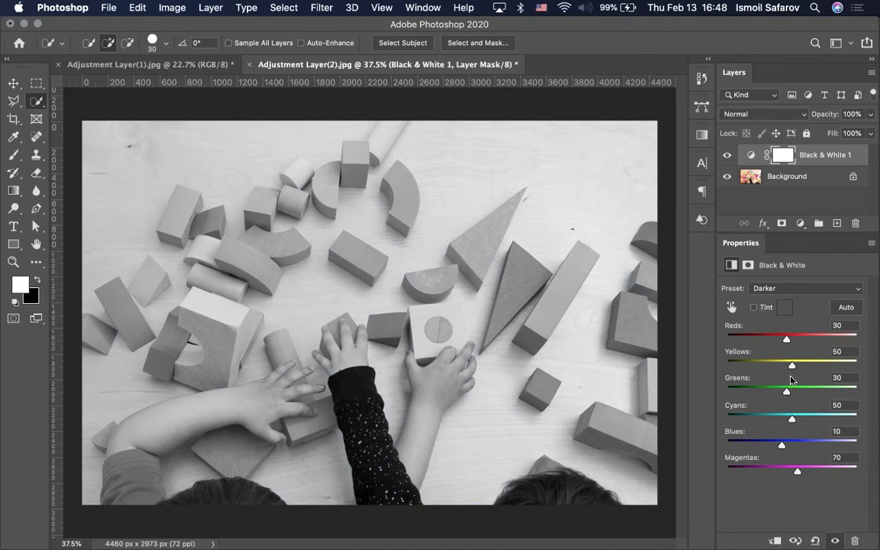
click(772, 295)
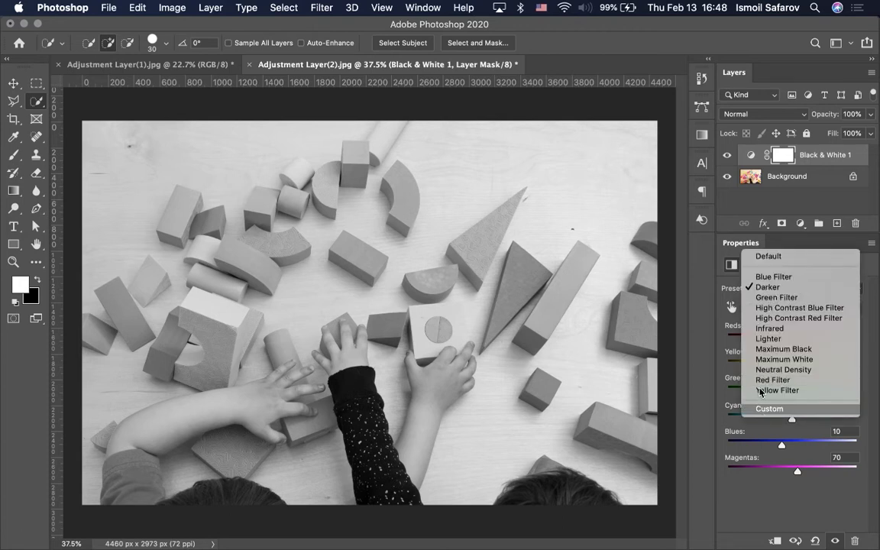
click(769, 409)
- Turn tint back on with the bright orange colour #eaa302
click(754, 307)
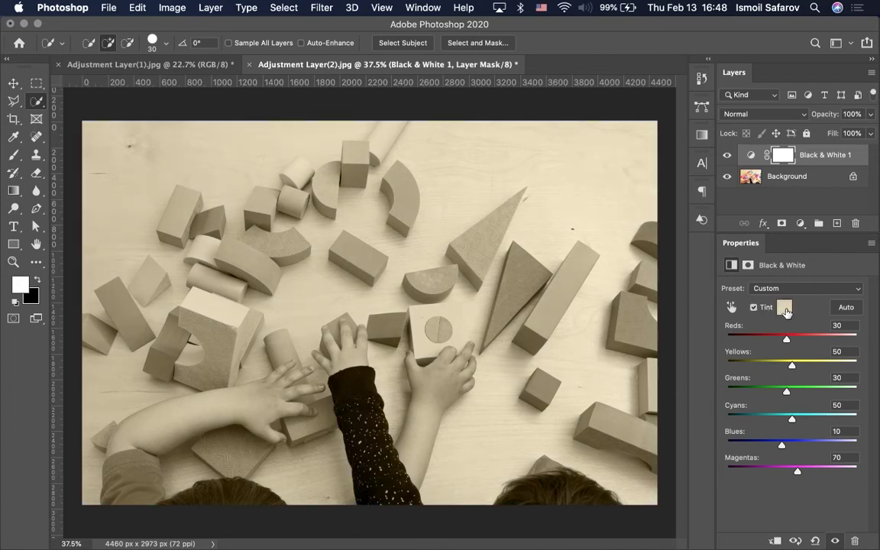
click(786, 308)
click(345, 206)
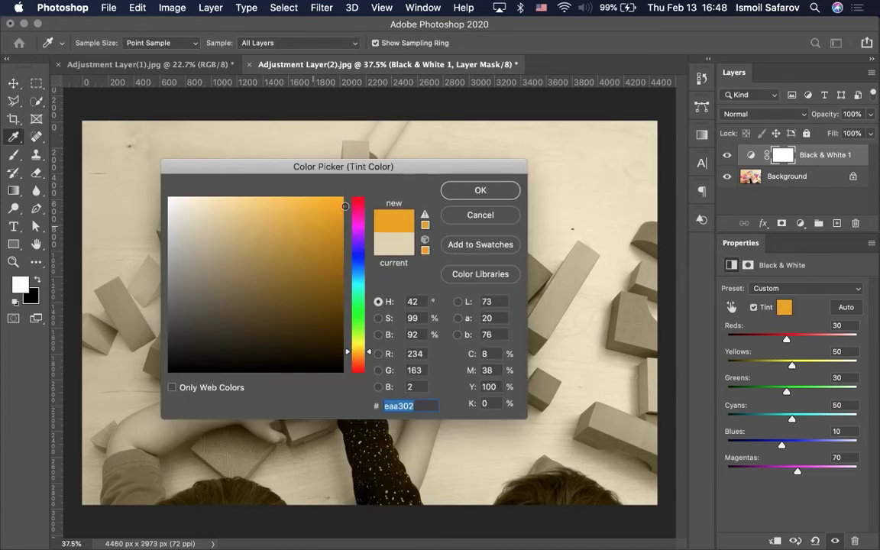
click(486, 195)
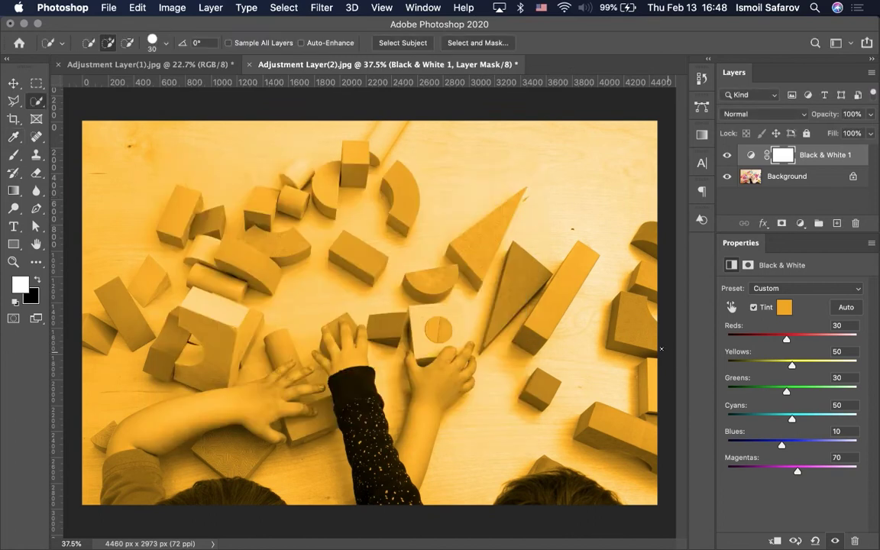
- Lower Reds to -32, Yellows -47, Greens -79, Cyans -66, Blues -76, Magentas -32
mouse_move(785, 339)
mouse_down()
mouse_move(771, 340)
mouse_move(758, 391)
mouse_up()
mouse_move(792, 419)
mouse_down()
mouse_move(762, 419)
mouse_move(758, 444)
mouse_up()
drag(798, 471, 770, 472)
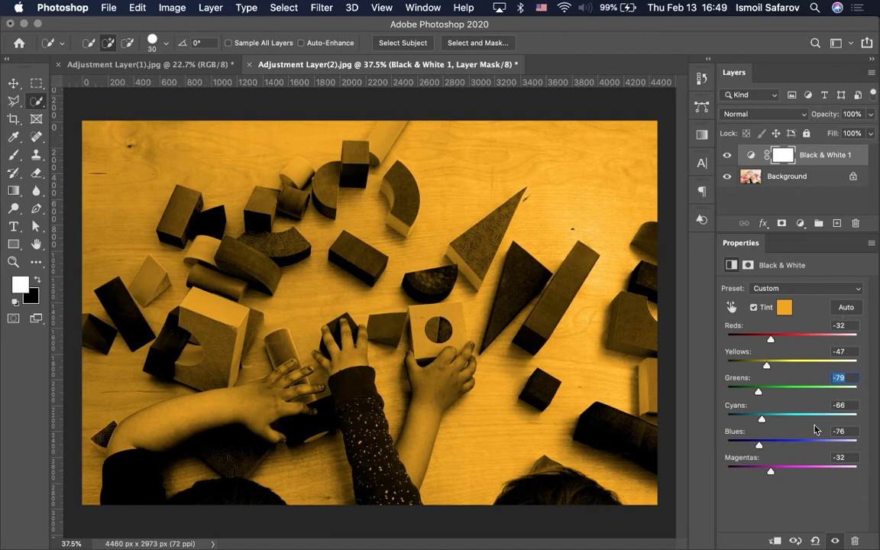
- Save the current Black & White settings as a preset named 'My preset'
click(872, 243)
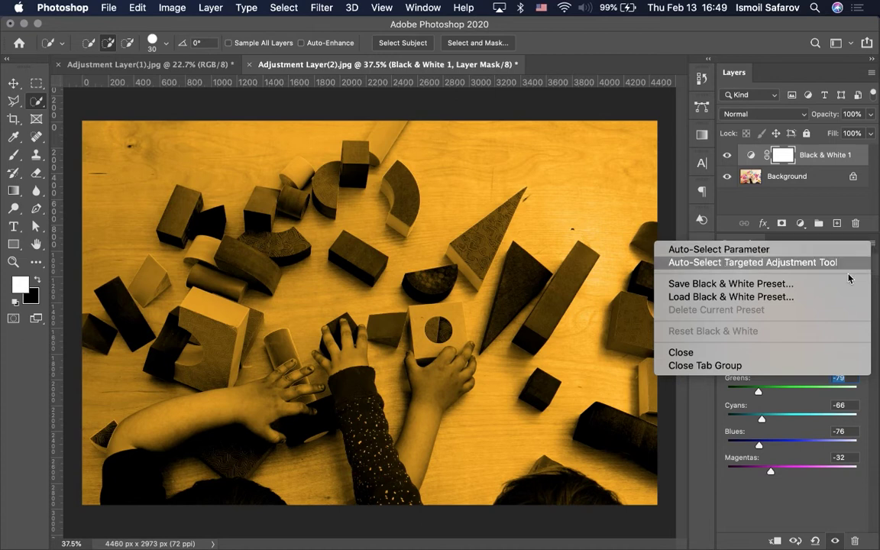
click(872, 244)
click(871, 246)
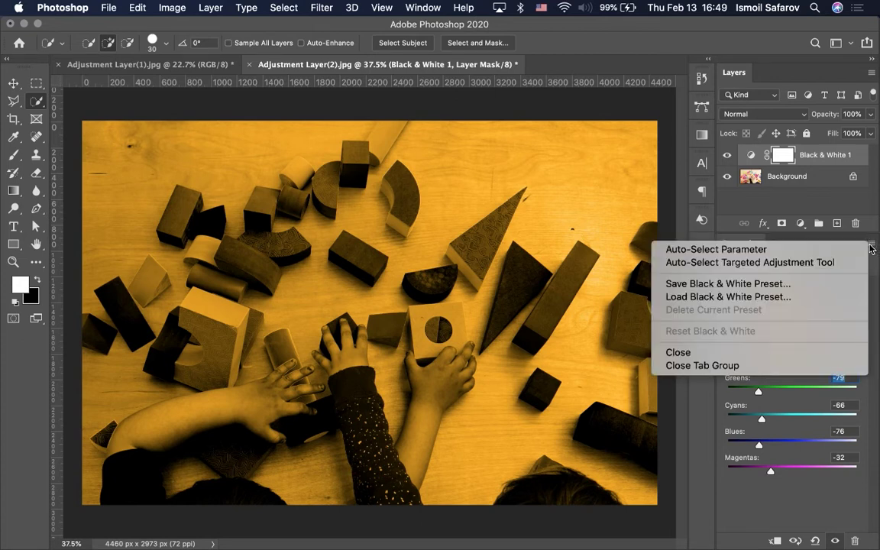
click(870, 246)
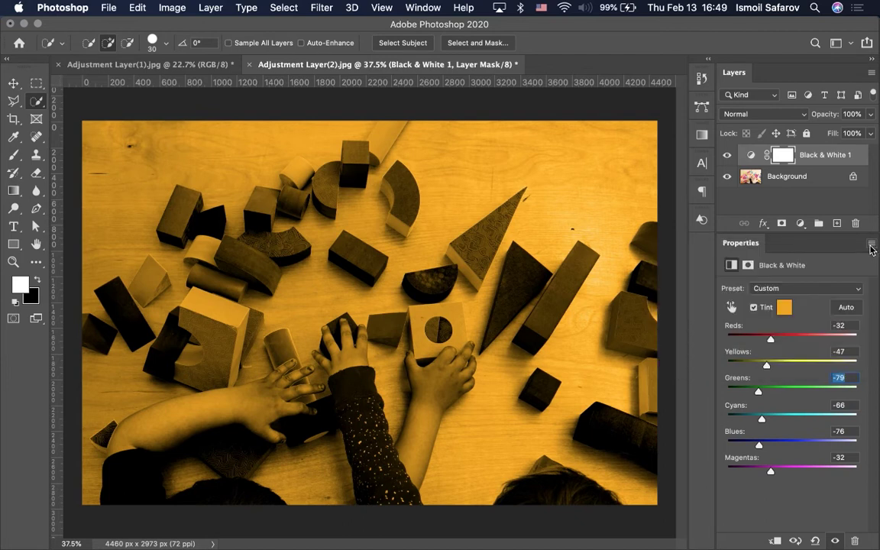
click(872, 246)
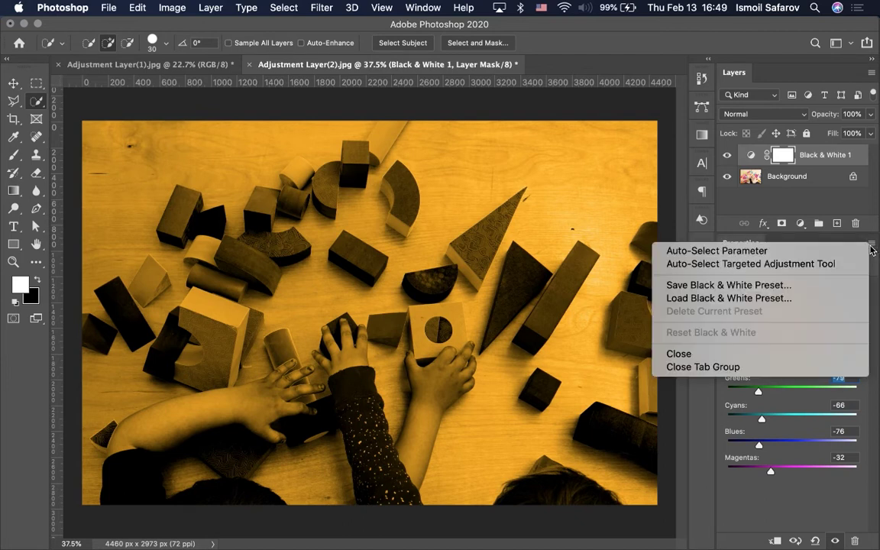
click(761, 285)
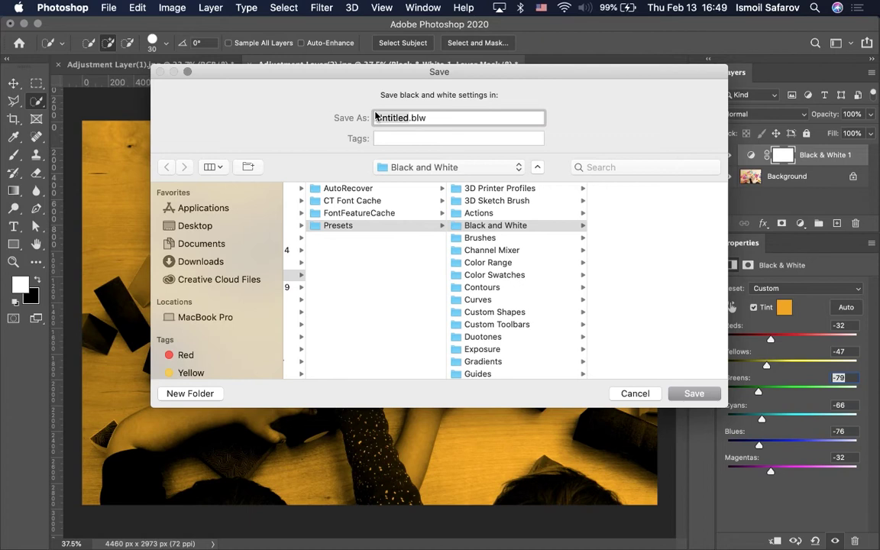
text(My )
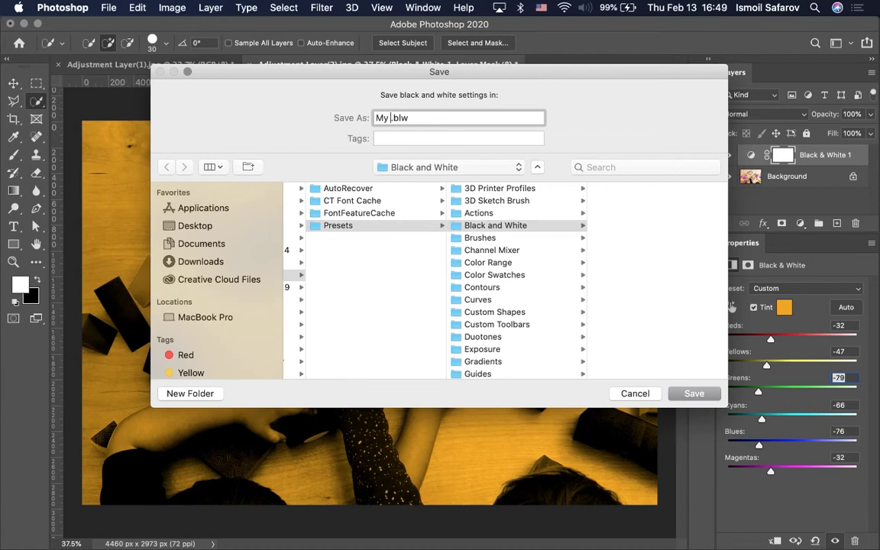
text(pr)
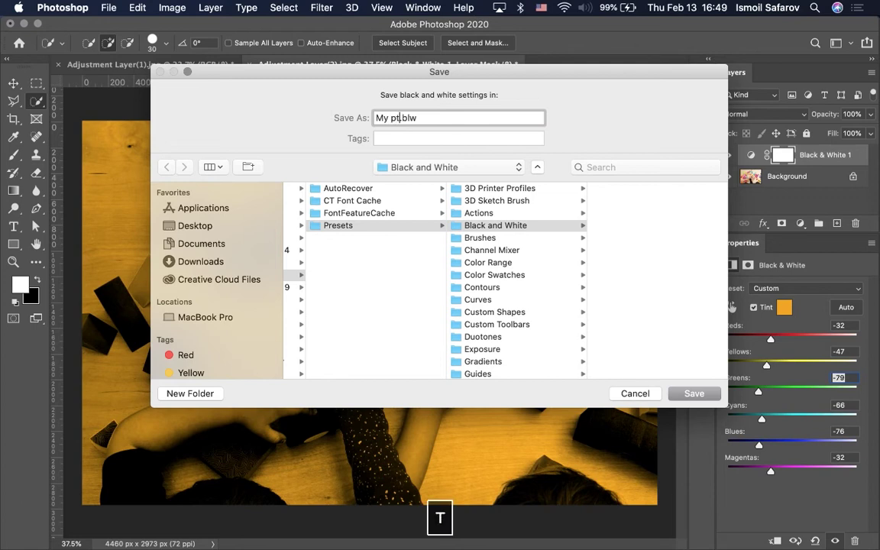
text(eset)
click(693, 393)
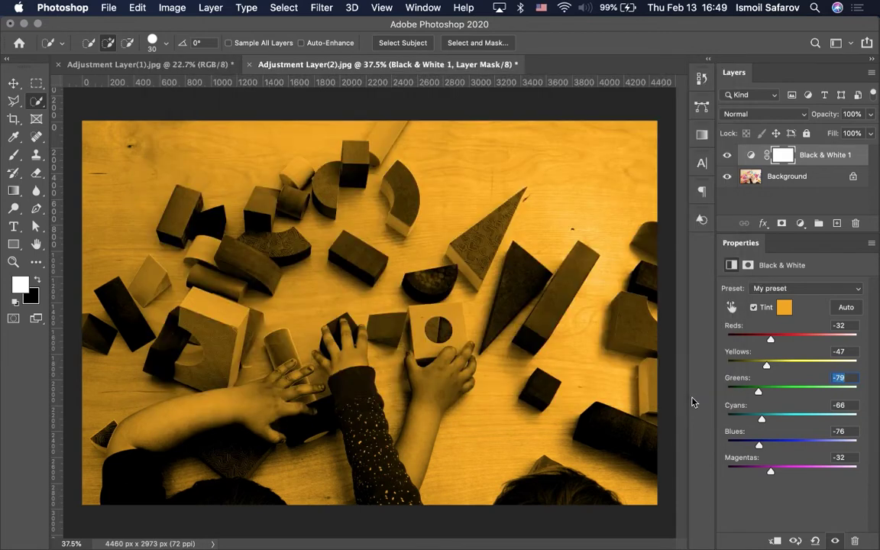
click(761, 289)
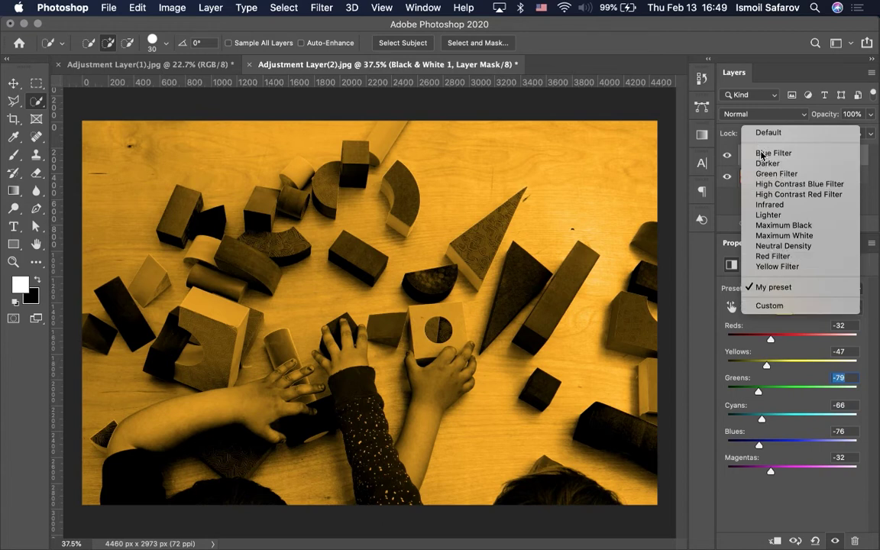
click(761, 155)
click(780, 288)
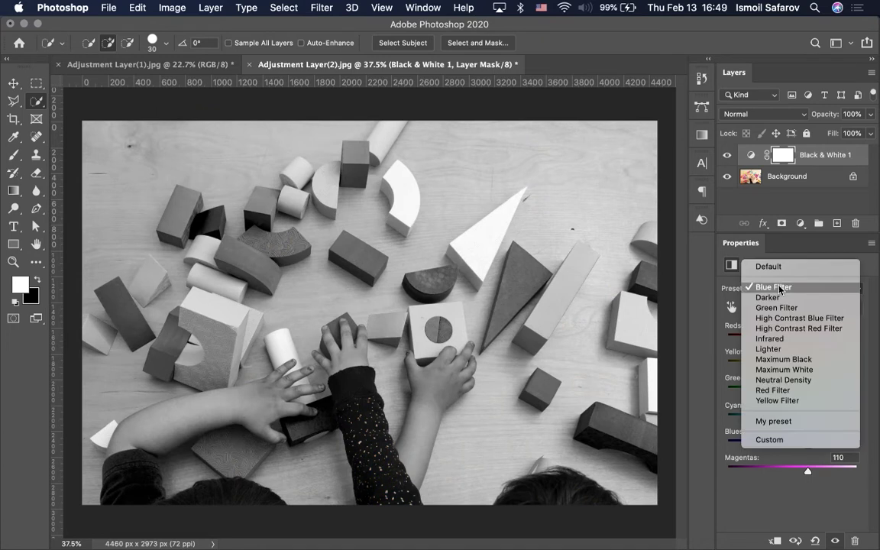
click(773, 421)
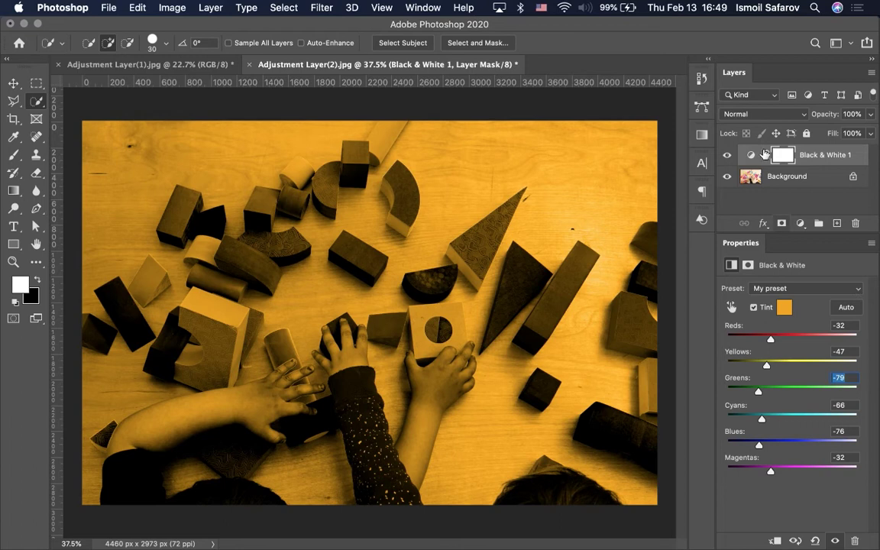
click(751, 157)
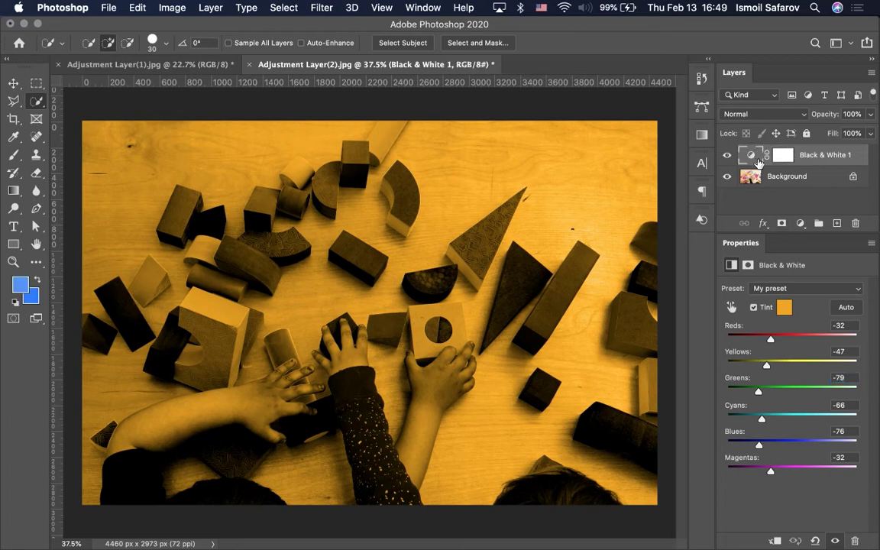
- Delete the black-and-white adjustment layer and add a Photo Filter adjustment layer
key(BackSpace)
click(800, 223)
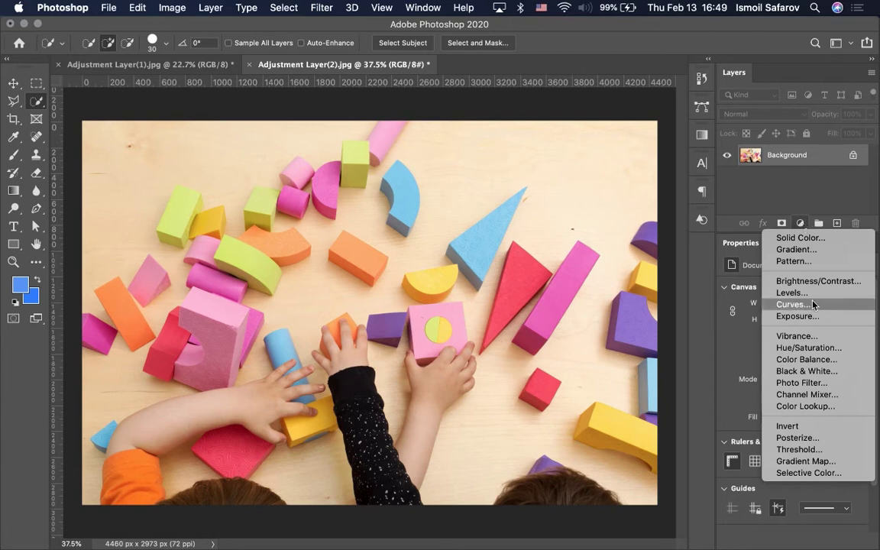
click(799, 385)
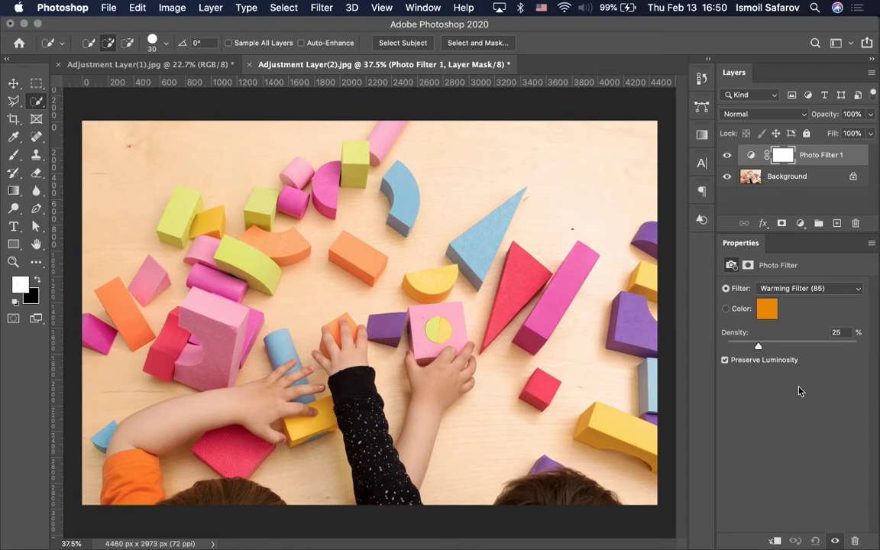
- Try Sepia and Cooling Filter (82), then settle on Warming Filter (81) at 30% density
click(774, 289)
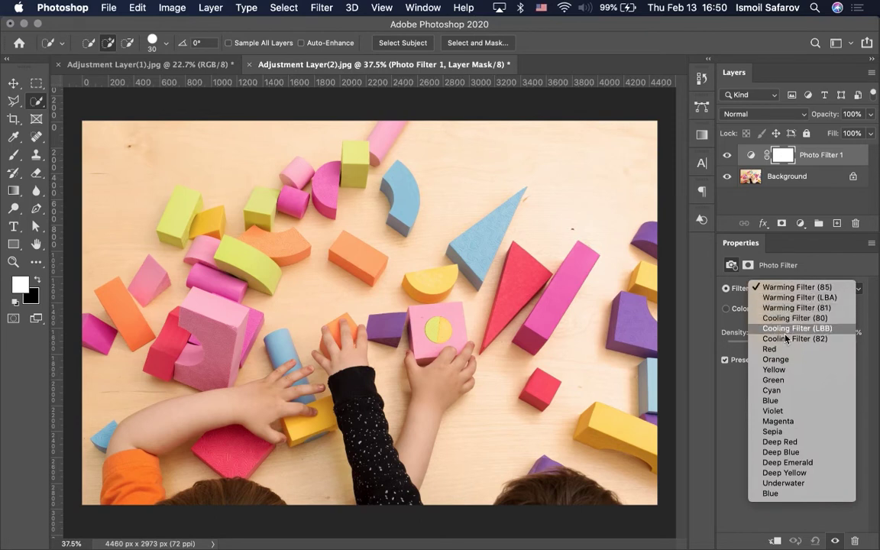
click(792, 435)
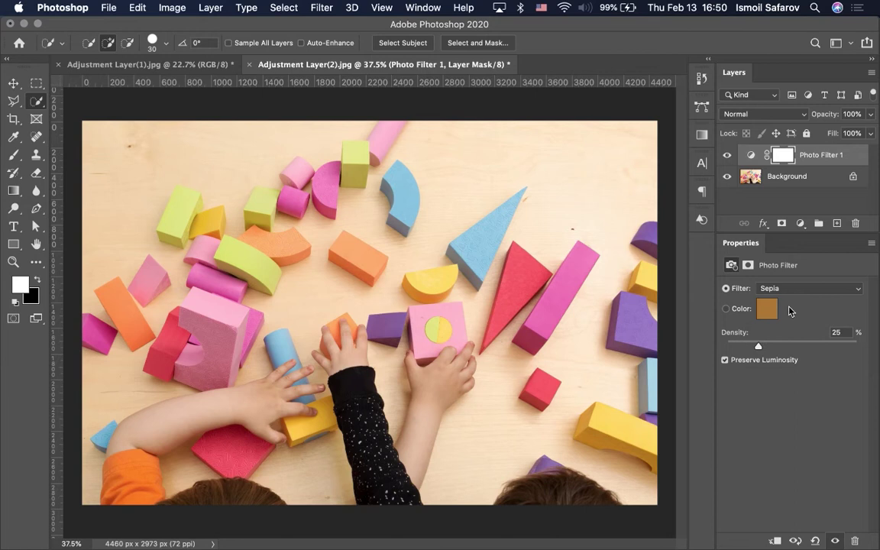
drag(757, 345, 766, 345)
click(802, 288)
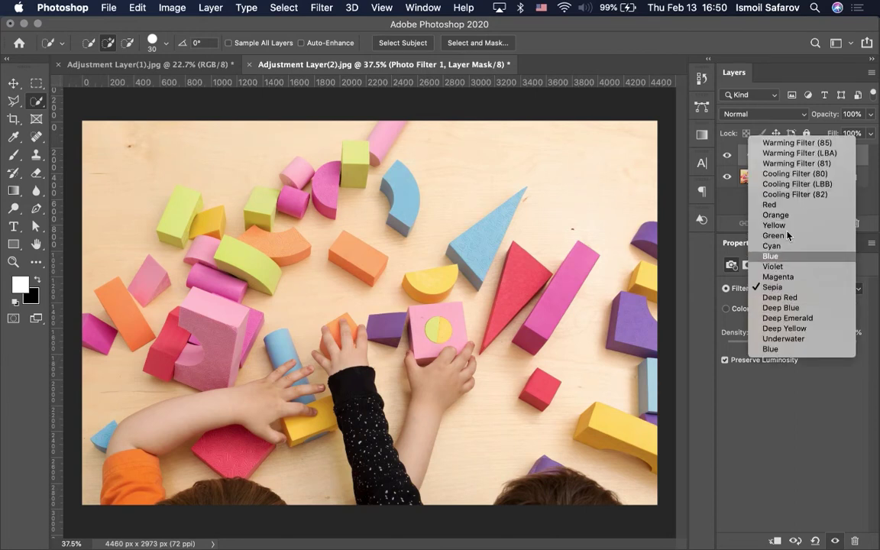
click(786, 195)
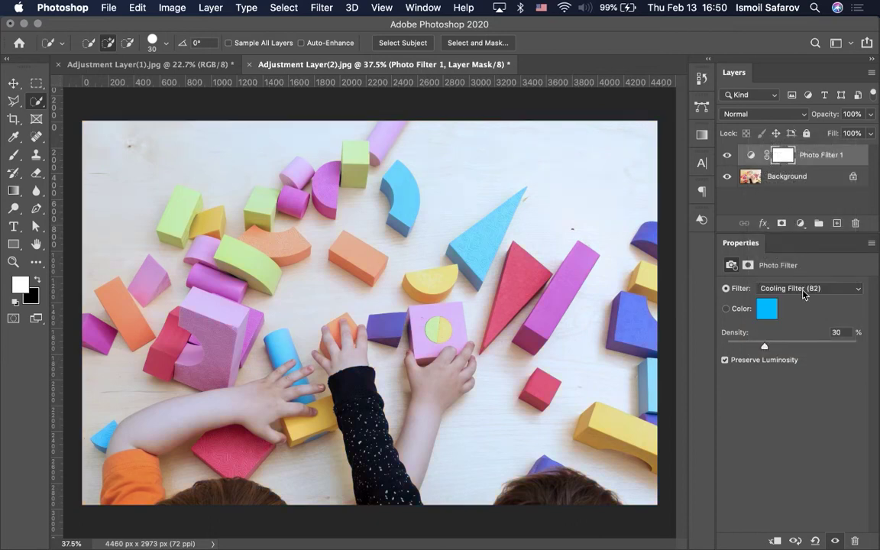
click(794, 288)
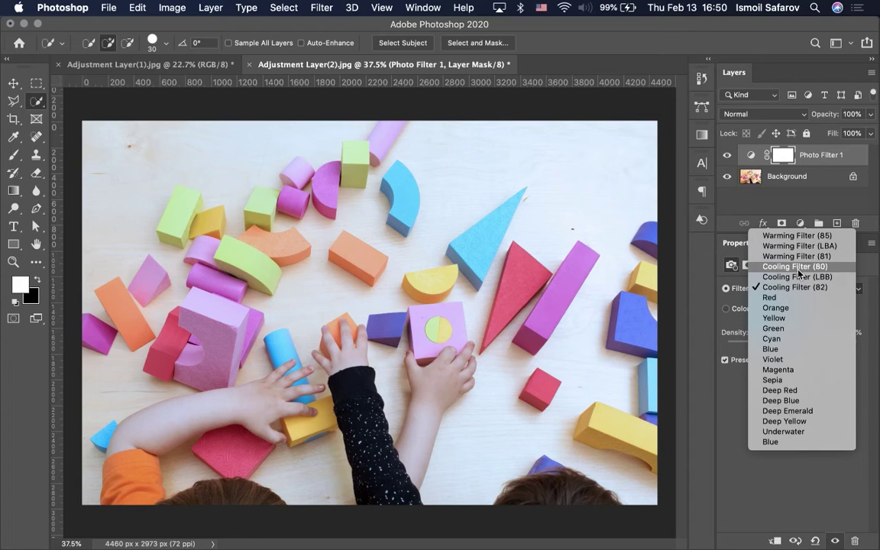
click(796, 257)
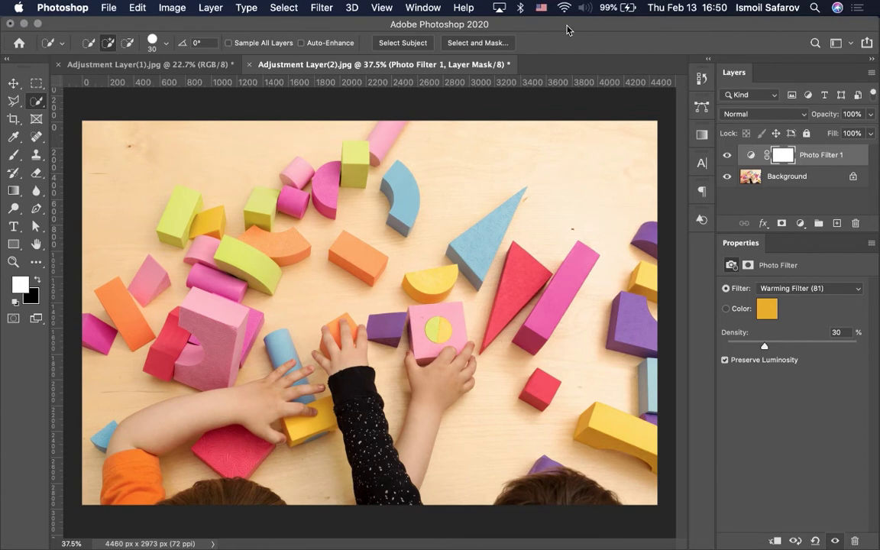
mouse_move(314, 544)
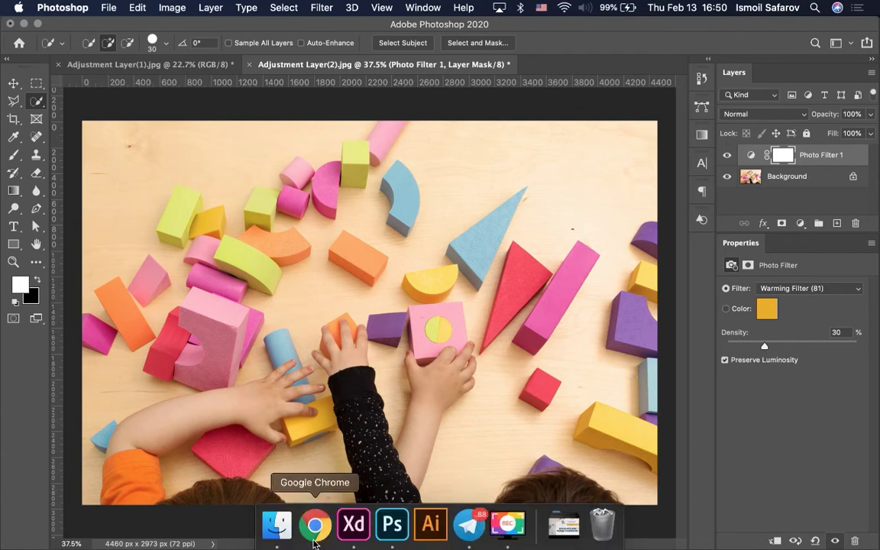
- Switch to Chrome and load unsplash.com from the address bar
click(313, 527)
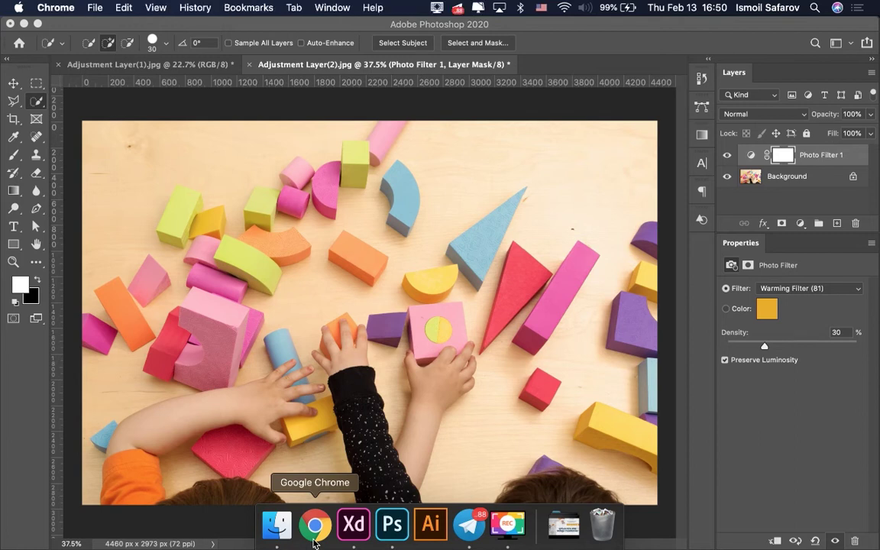
text(uns)
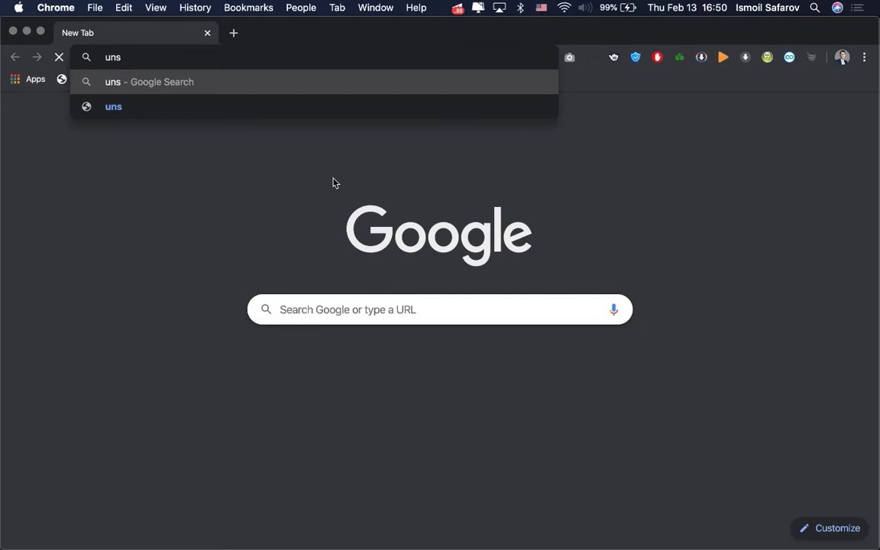
key(BackSpace)
key(BackSpace)
key(BackSpace)
text(u)
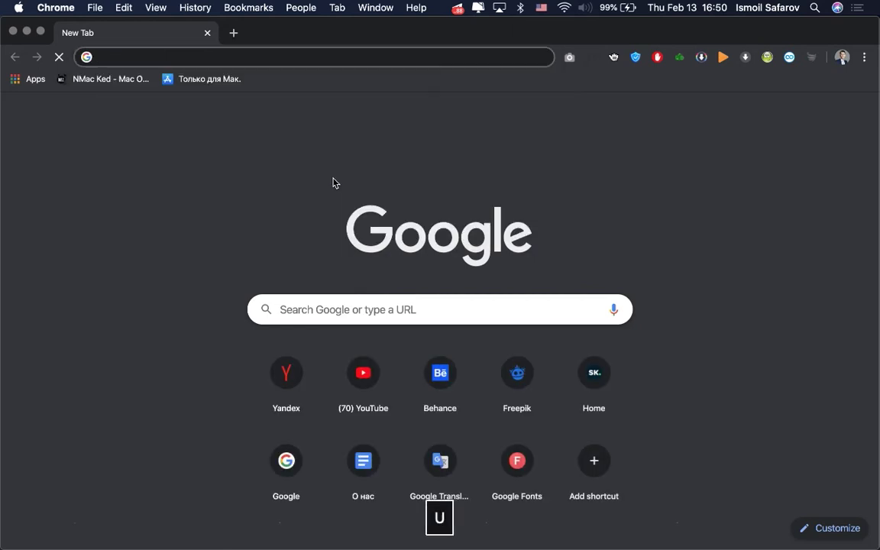
text(nsplash)
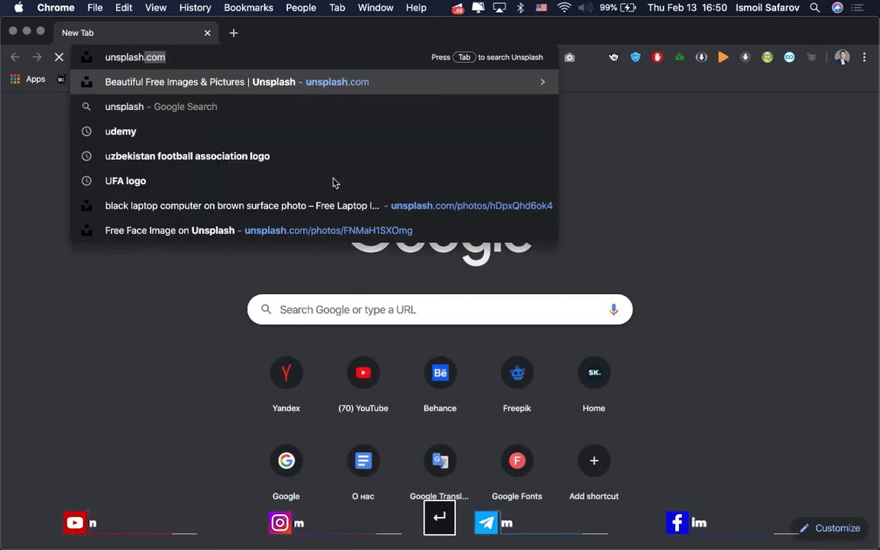
key(Return)
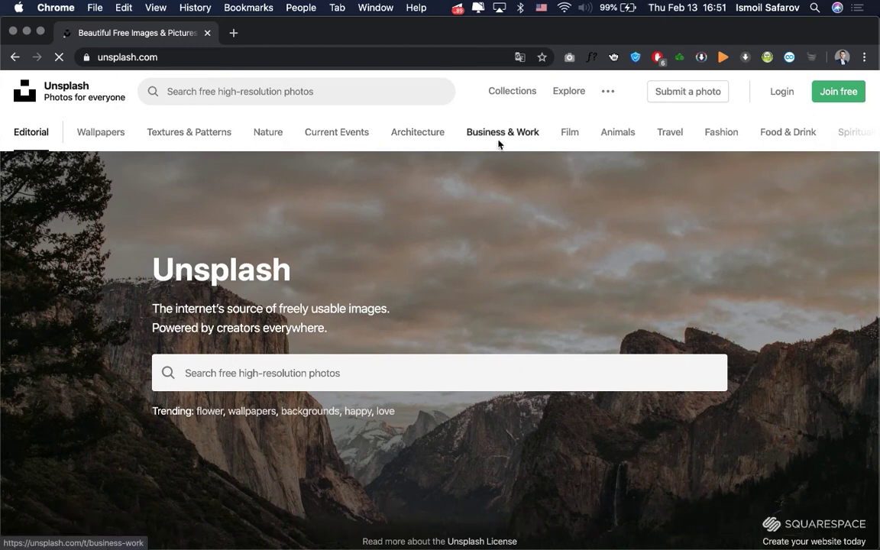
- Scroll the Unsplash category bar and open the Travel category
scroll(584, 143, right, 1)
scroll(584, 143, right, 3)
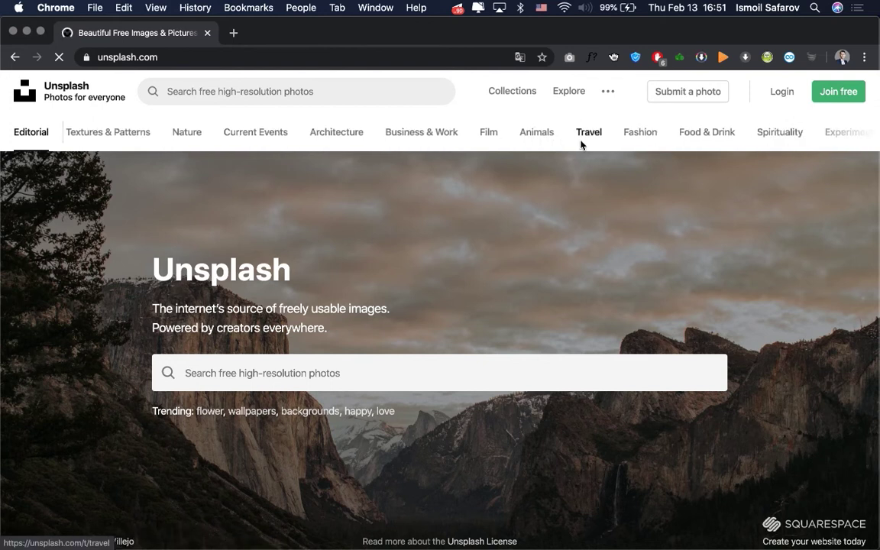
scroll(616, 139, right, 1)
scroll(617, 139, right, 2)
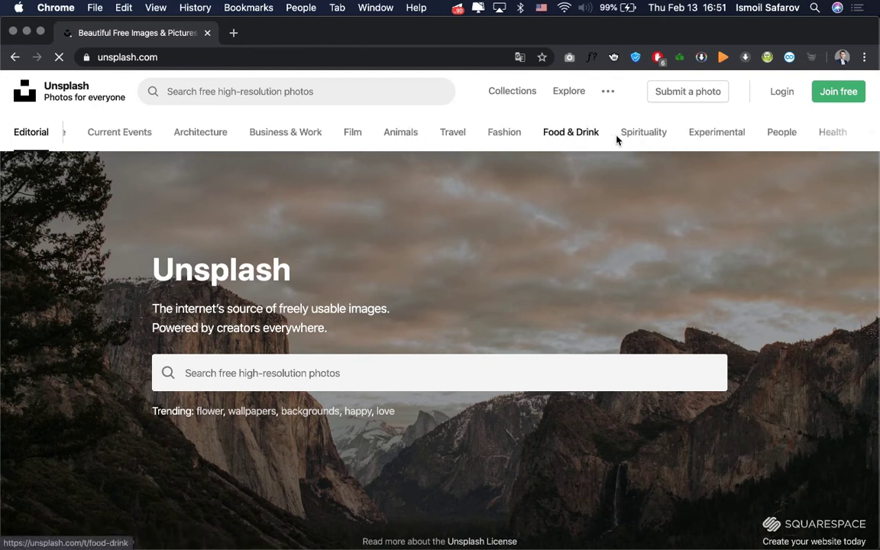
scroll(616, 139, right, 1)
scroll(616, 139, right, 1)
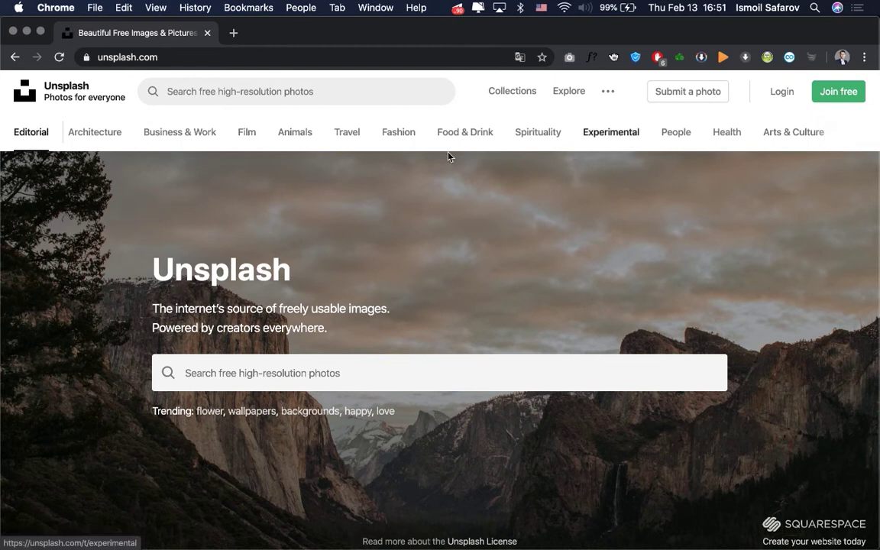
click(349, 143)
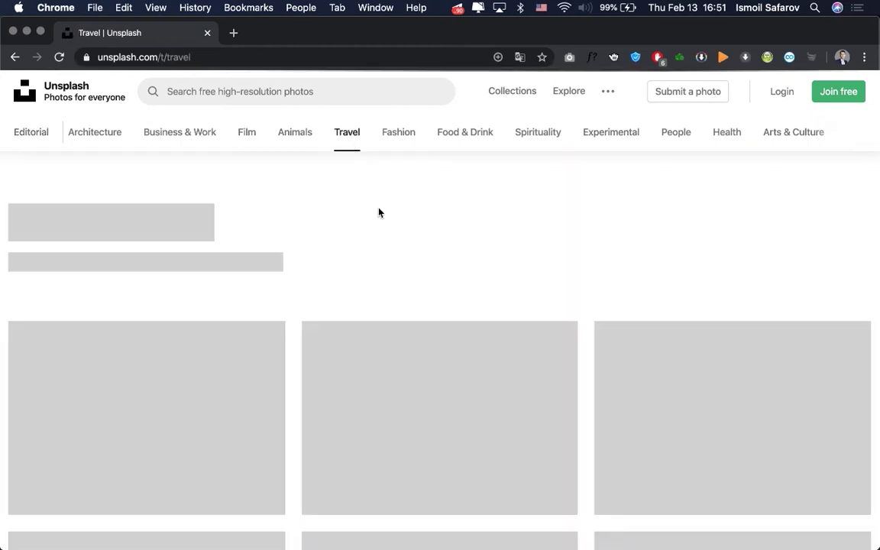
- Find the bicycle-by-building photo, download it, and open it in Photoshop
scroll(384, 222, down, 2)
scroll(384, 221, down, 2)
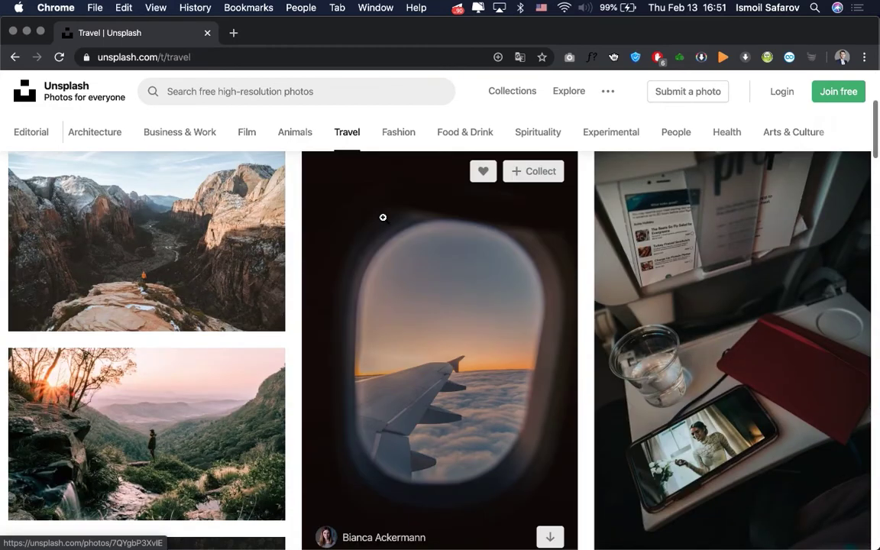
scroll(384, 221, down, 3)
scroll(383, 221, down, 3)
scroll(384, 222, down, 1)
scroll(384, 222, down, 5)
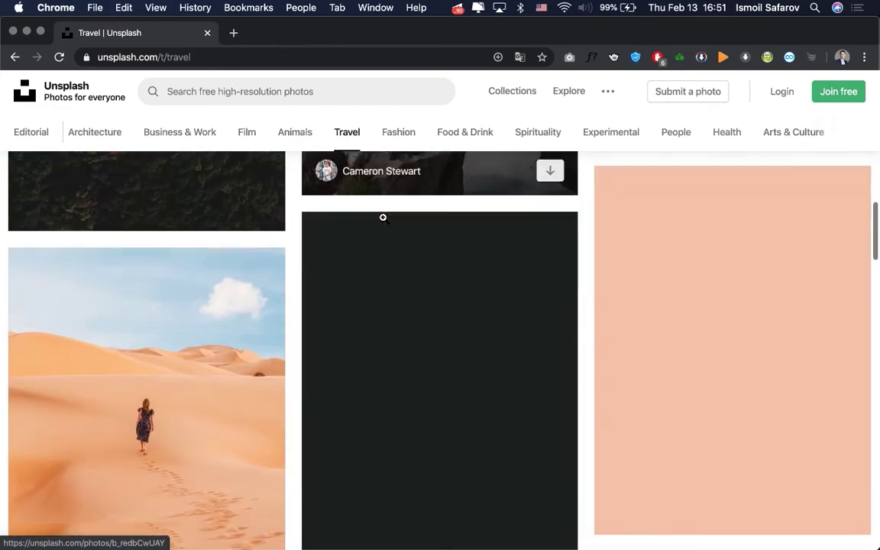
scroll(384, 221, down, 4)
scroll(384, 221, down, 2)
scroll(385, 222, down, 3)
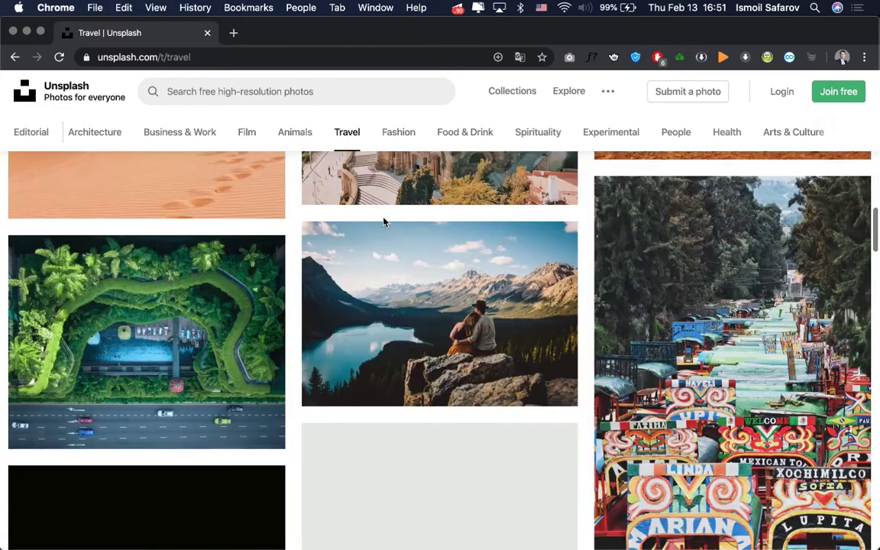
scroll(384, 222, down, 3)
scroll(384, 219, down, 2)
scroll(382, 218, down, 3)
scroll(382, 217, down, 2)
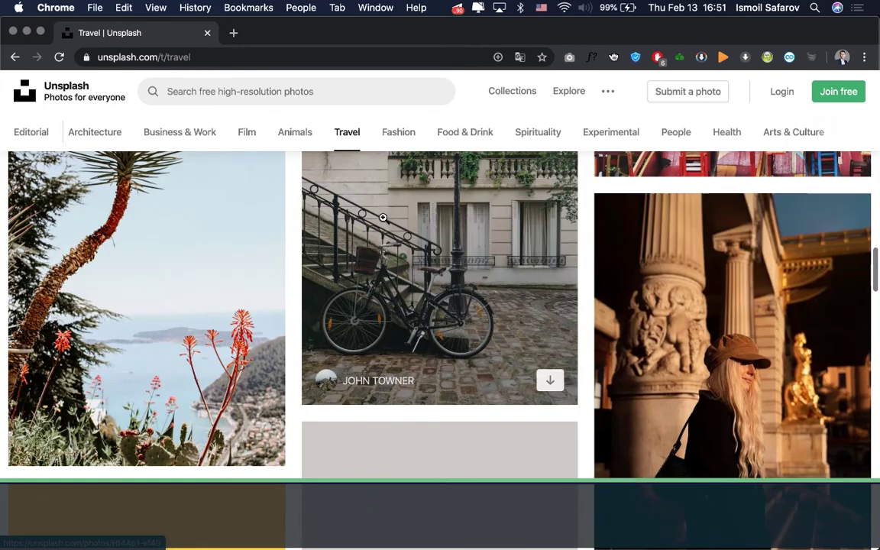
scroll(384, 219, up, 2)
scroll(383, 219, down, 1)
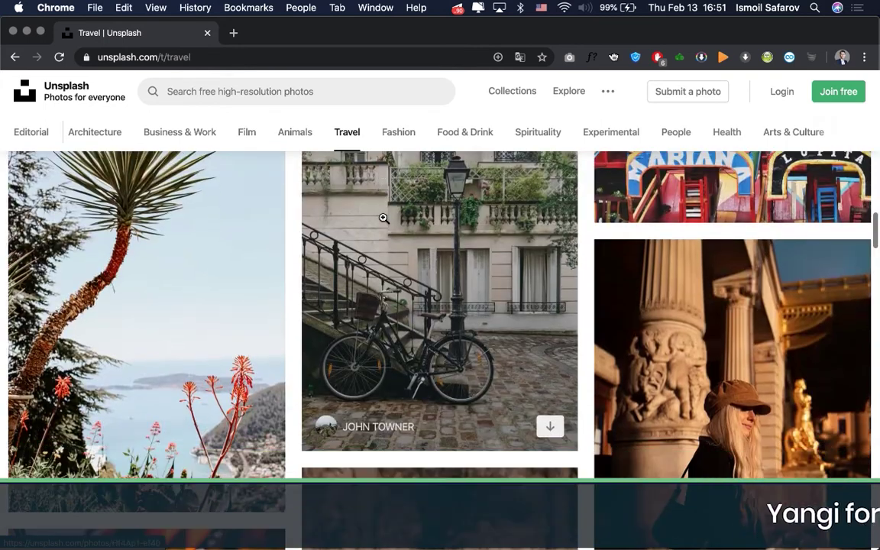
click(384, 219)
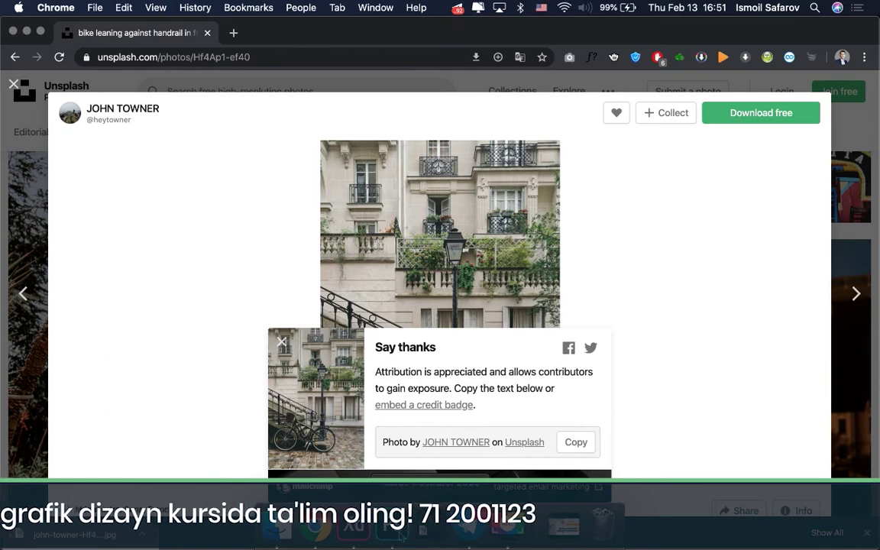
click(388, 535)
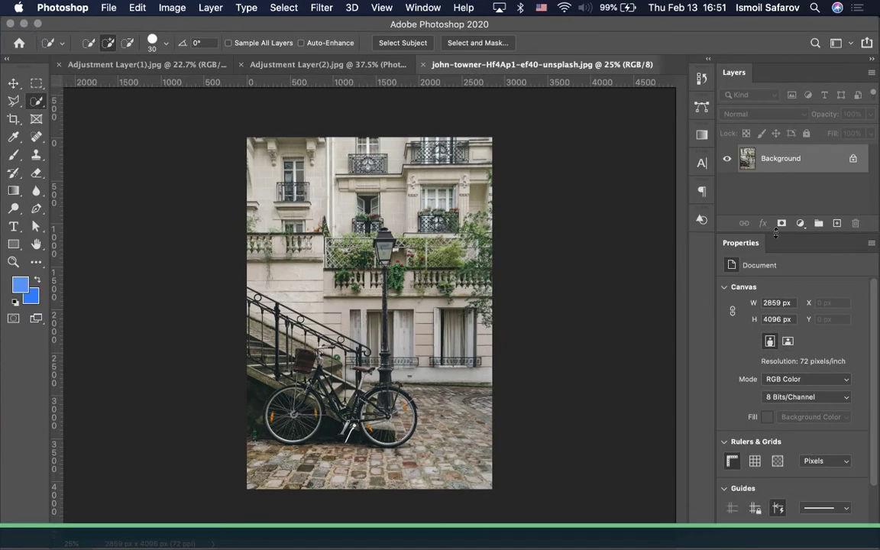
- Add a Photo Filter layer, try Warming Filter (LBA), then set Cooling Filter (LBB) at 25%
click(800, 222)
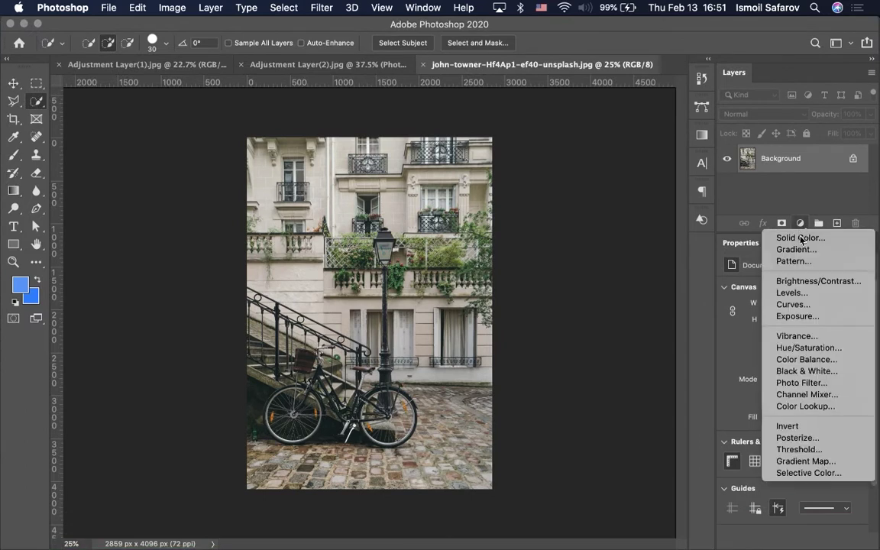
click(801, 383)
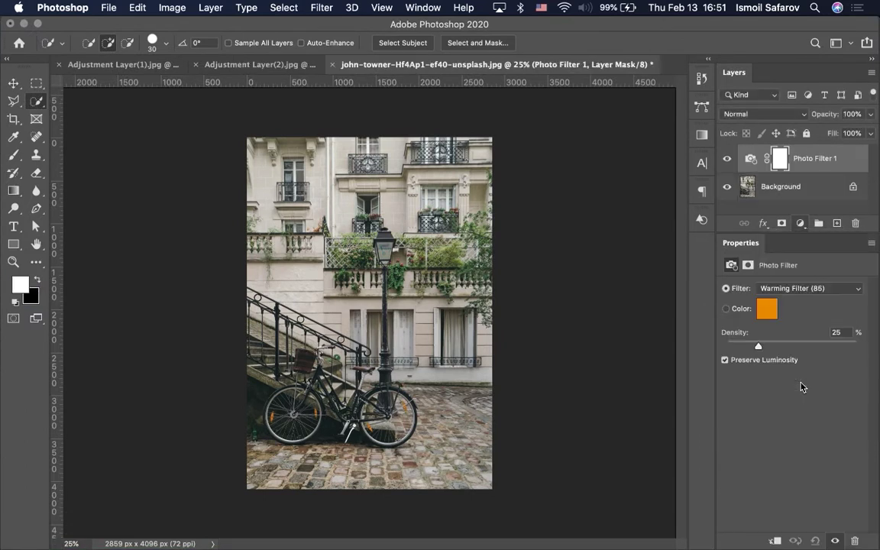
click(780, 293)
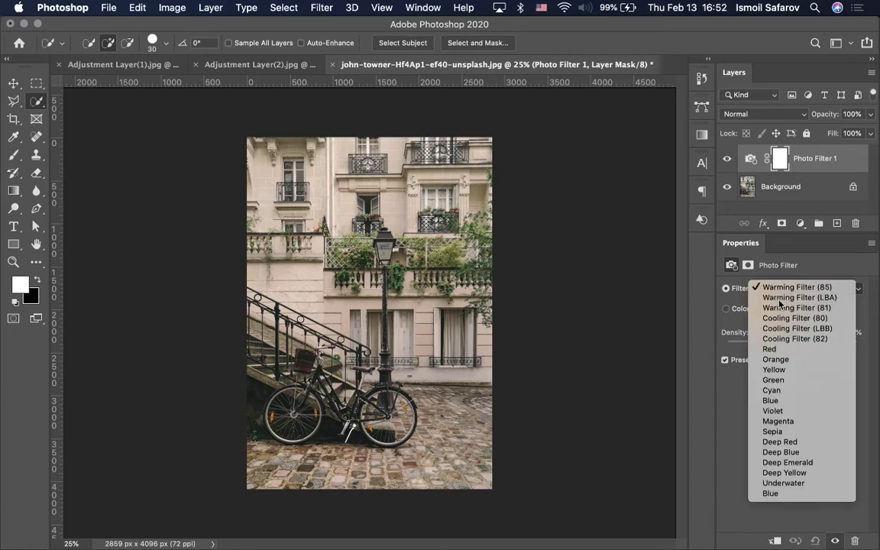
click(782, 297)
click(790, 287)
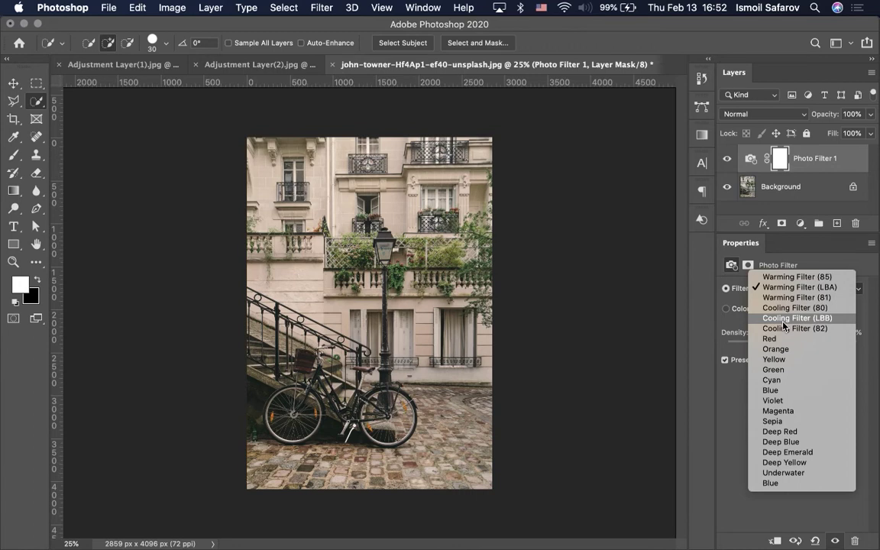
click(783, 318)
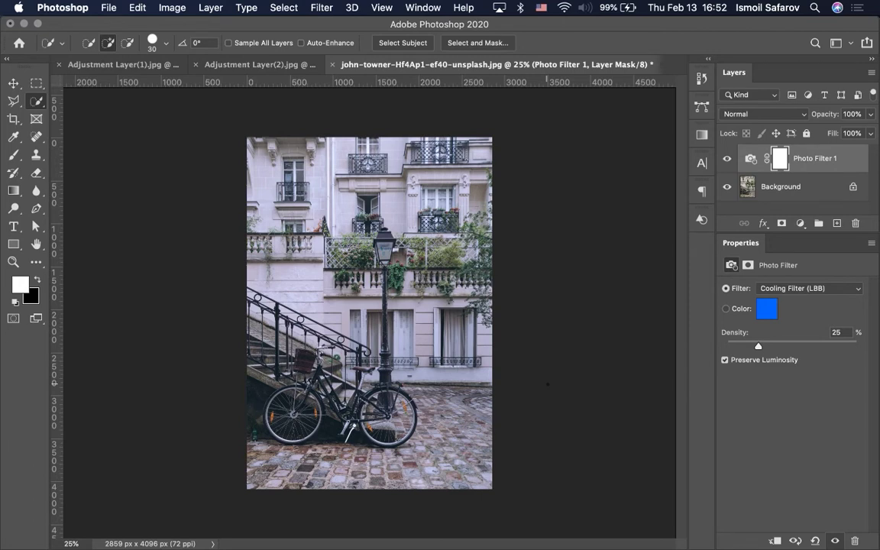
- Switch the Photo Filter to a custom colour and pick a bright pink
click(727, 309)
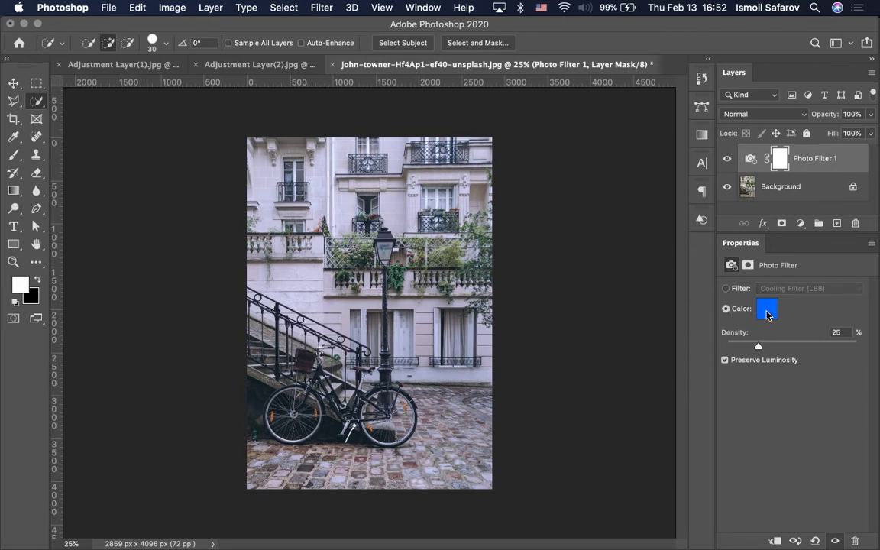
click(760, 311)
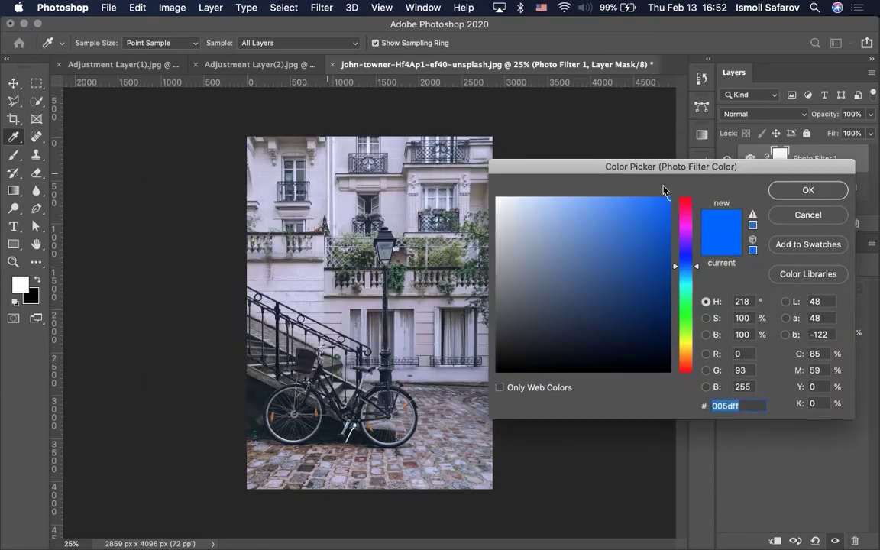
drag(329, 176, 681, 198)
click(686, 237)
drag(686, 237, 693, 219)
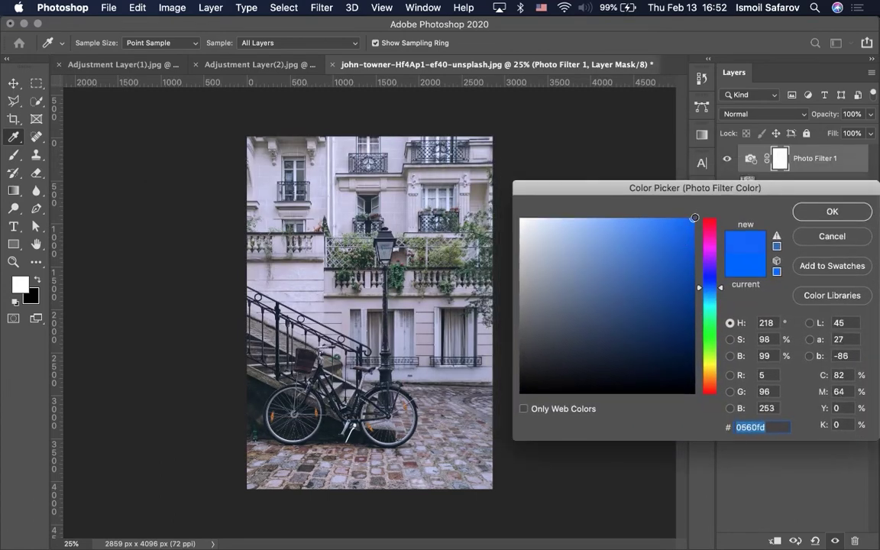
drag(710, 287, 710, 233)
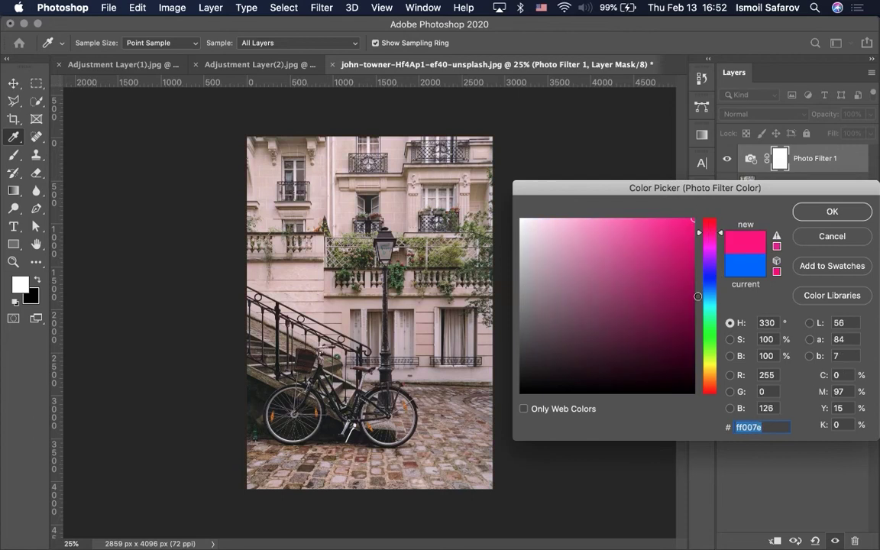
click(693, 296)
click(693, 254)
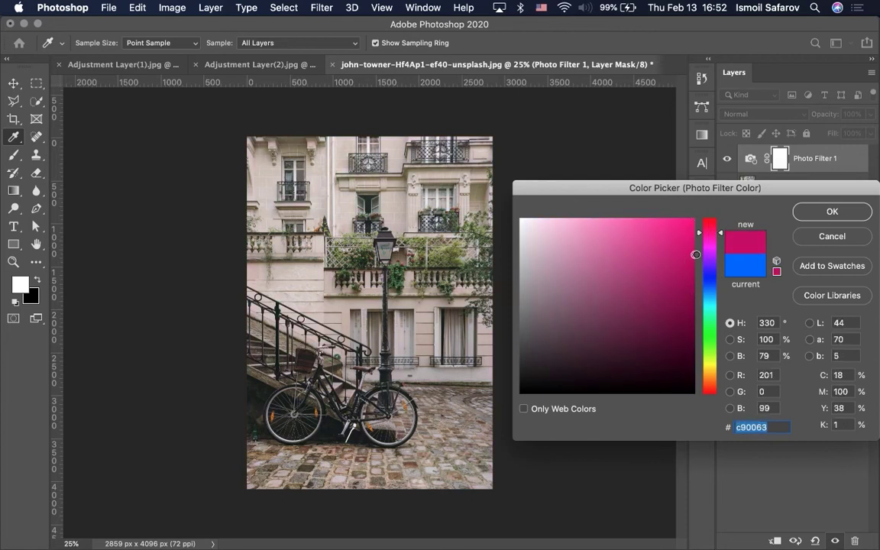
click(834, 211)
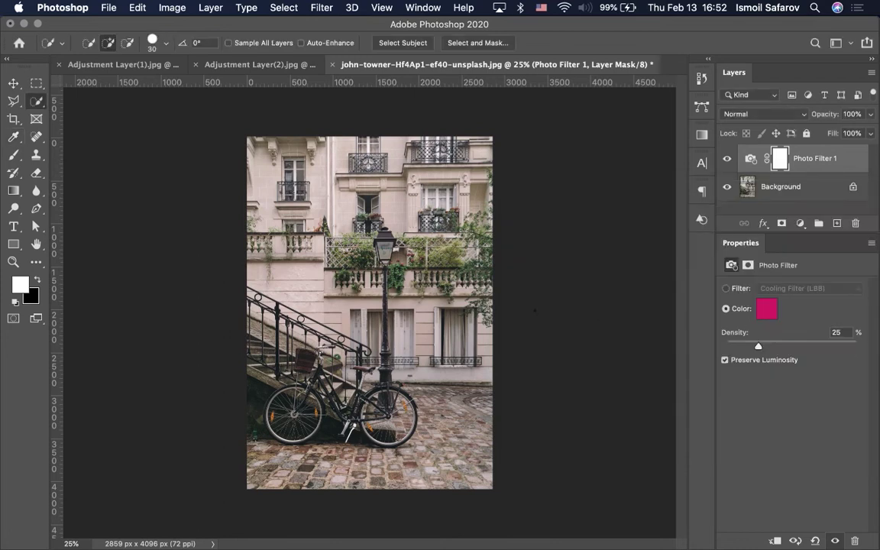
- Raise the Photo Filter density to 100%
scroll(369, 396, up, 1)
scroll(369, 396, up, 3)
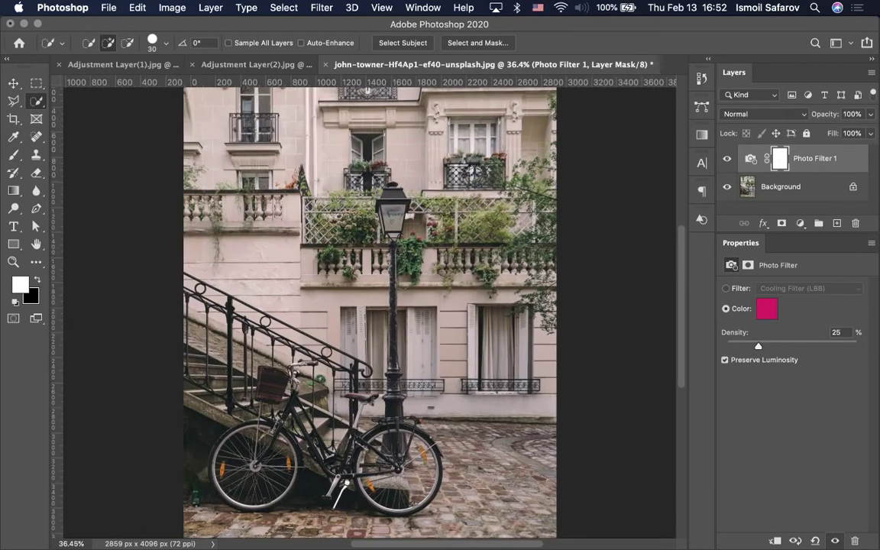
scroll(619, 397, down, 1)
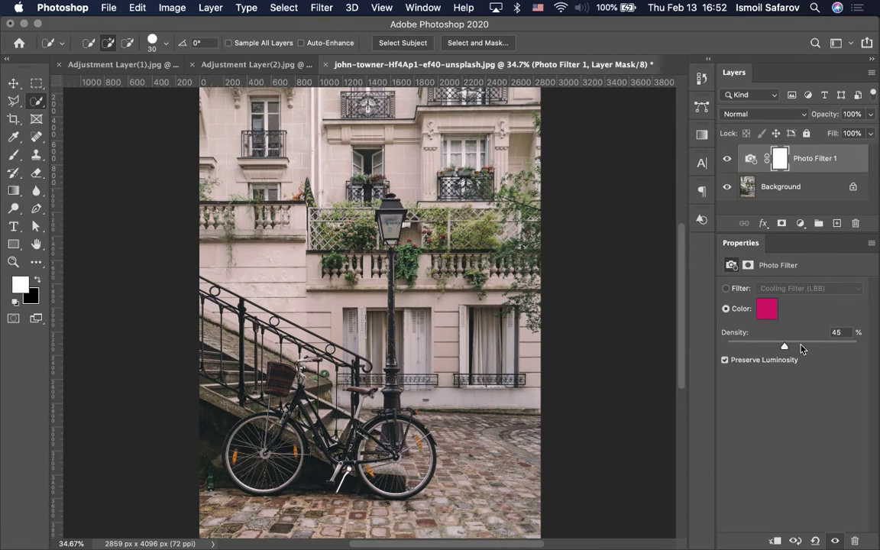
drag(817, 346, 845, 346)
scroll(664, 361, down, 2)
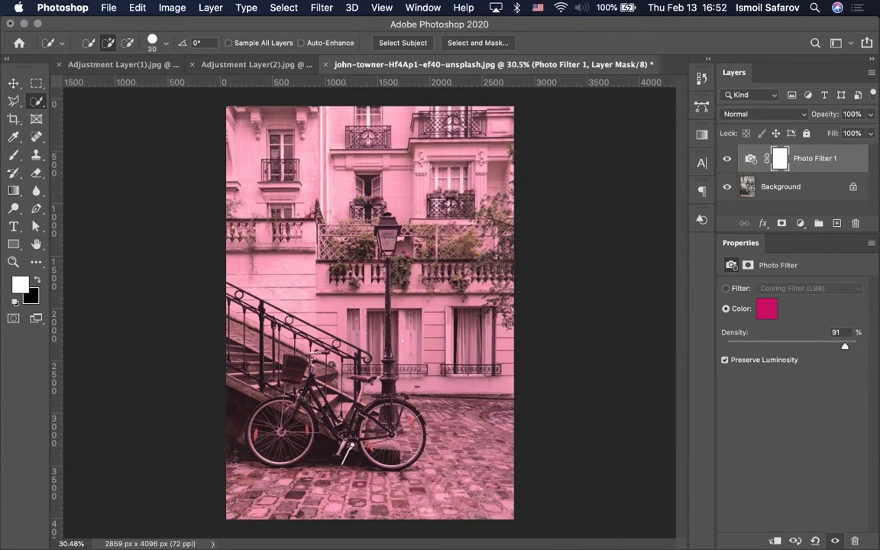
drag(848, 346, 857, 346)
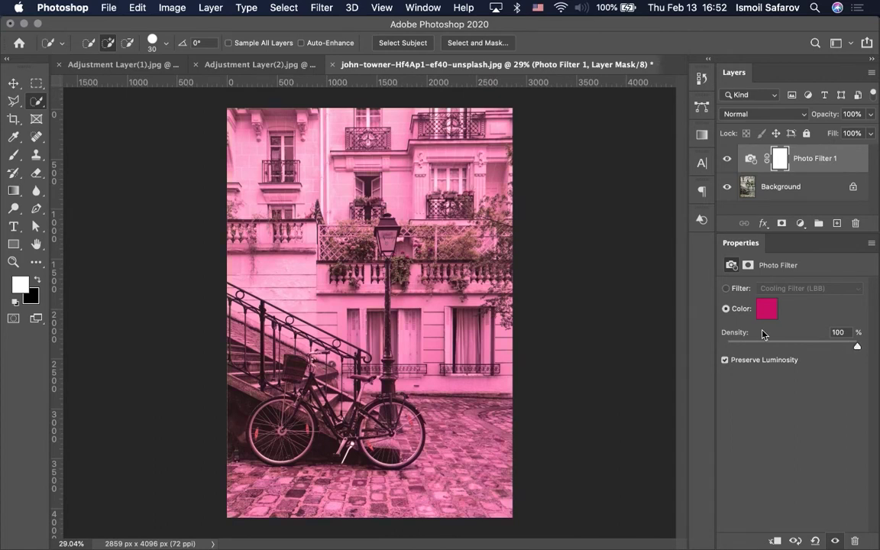
- Change the colour to saturated blue, then return to Cooling Filter (LBB) at 64% density
click(767, 309)
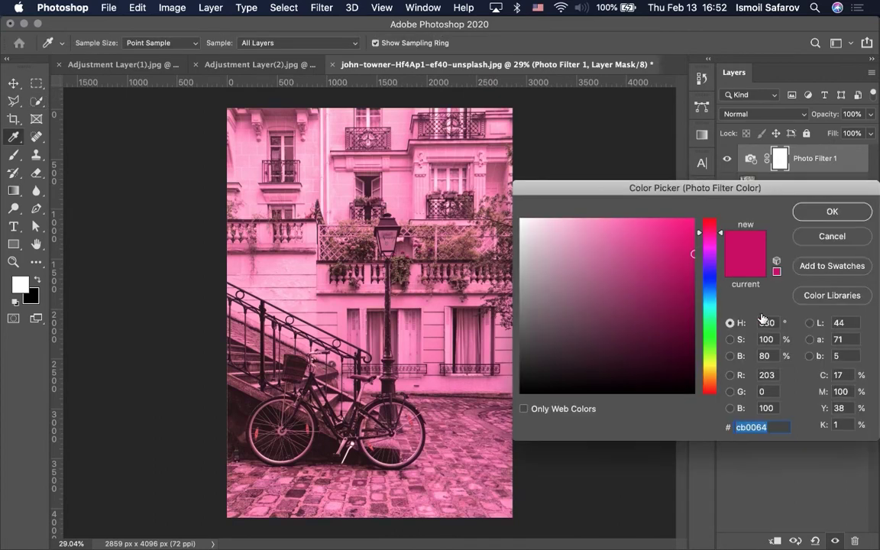
click(711, 276)
click(682, 233)
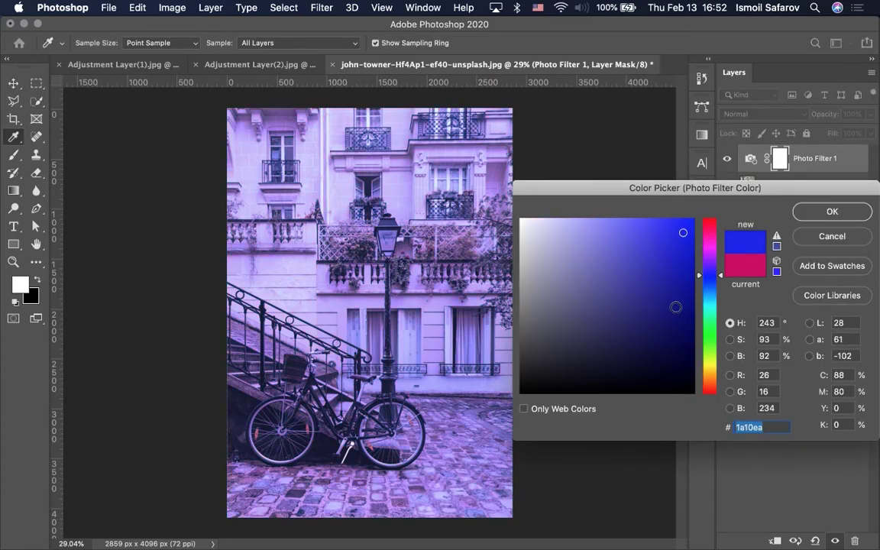
click(830, 214)
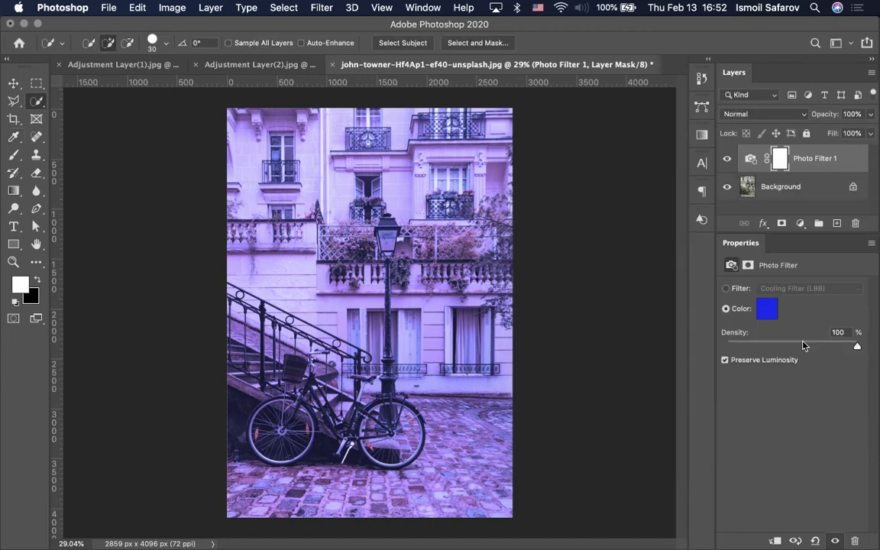
drag(802, 346, 822, 346)
click(726, 288)
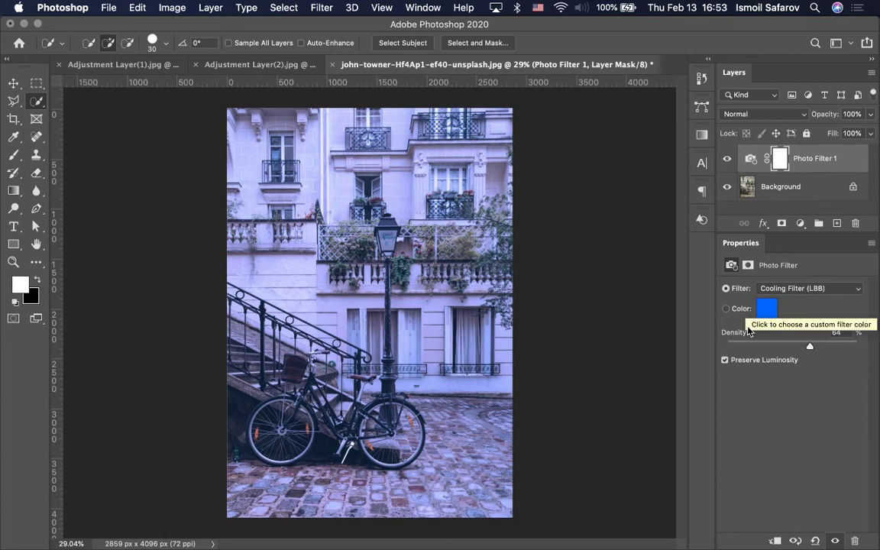
- Select the Photo Filter 1 layer, delete it and confirm with Yes
click(751, 161)
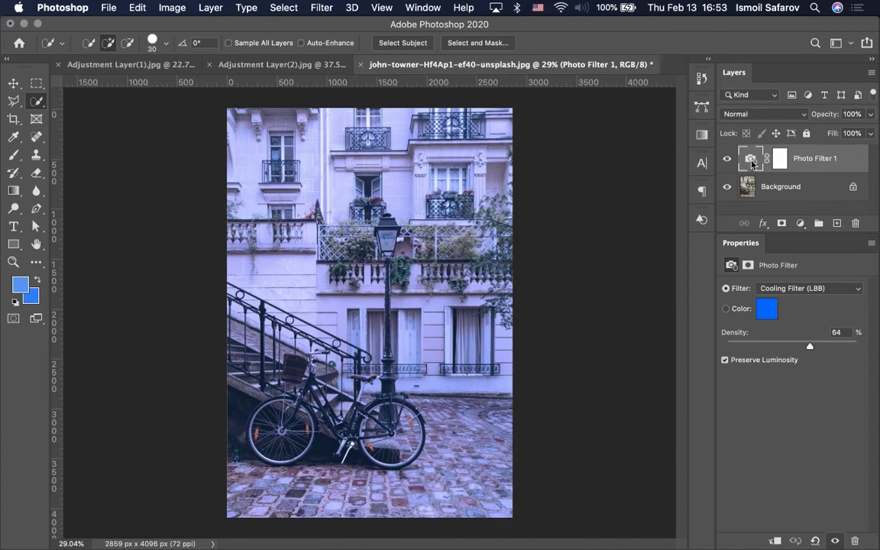
right_click(750, 162)
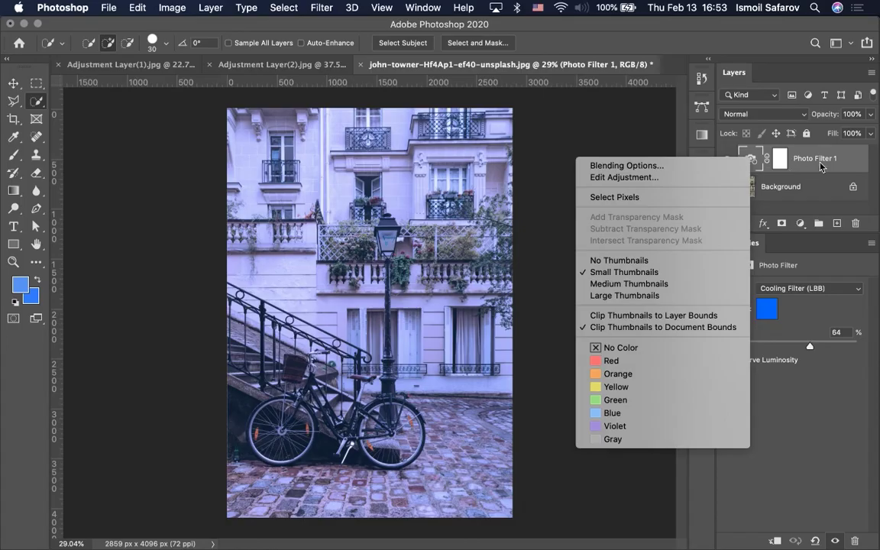
key(Escape)
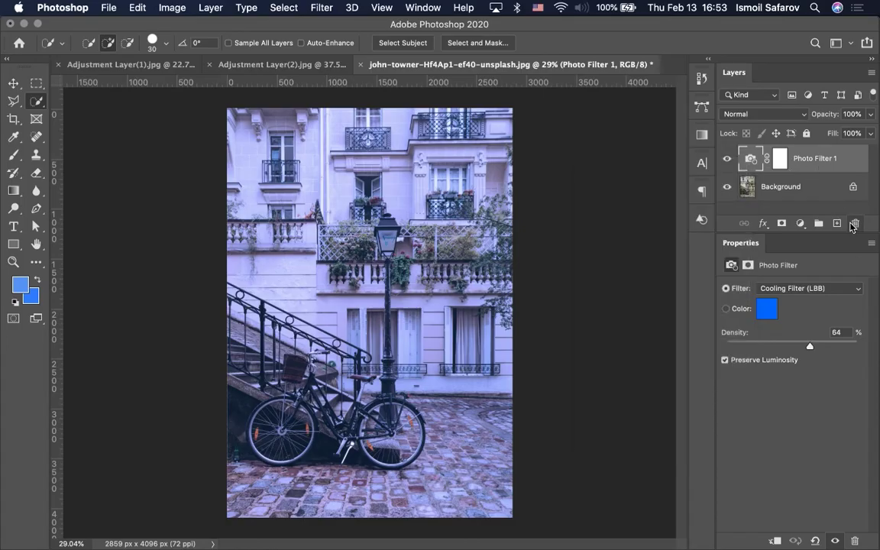
key(Delete)
click(524, 214)
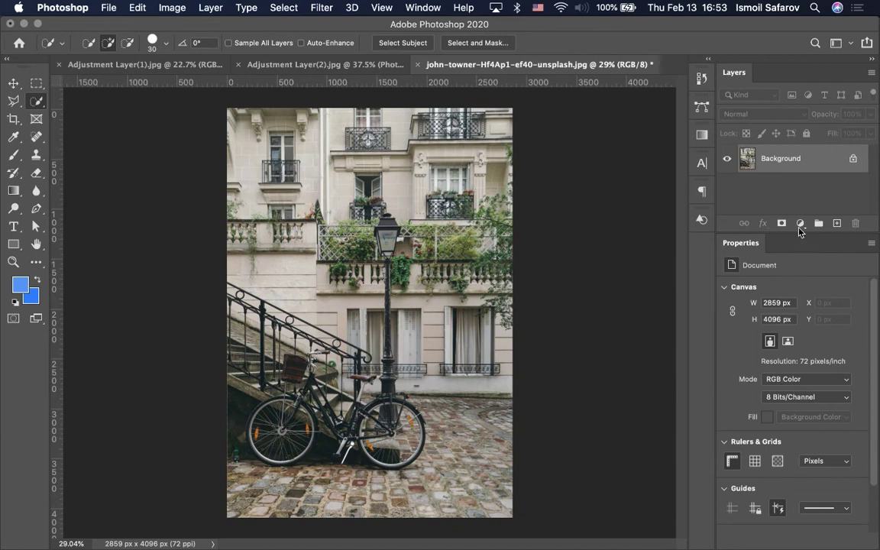
- Add a Channel Mixer 1 layer using the Black & White Infrared (RGB) preset
click(799, 227)
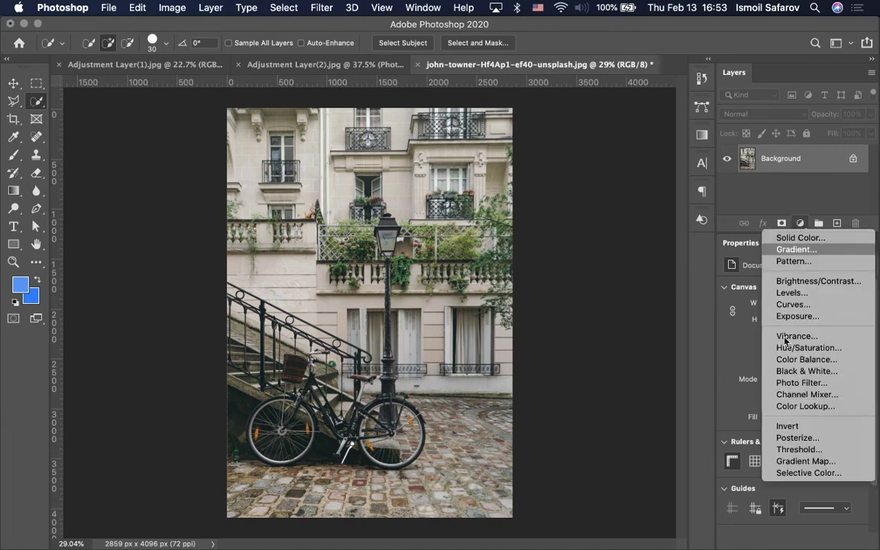
click(785, 396)
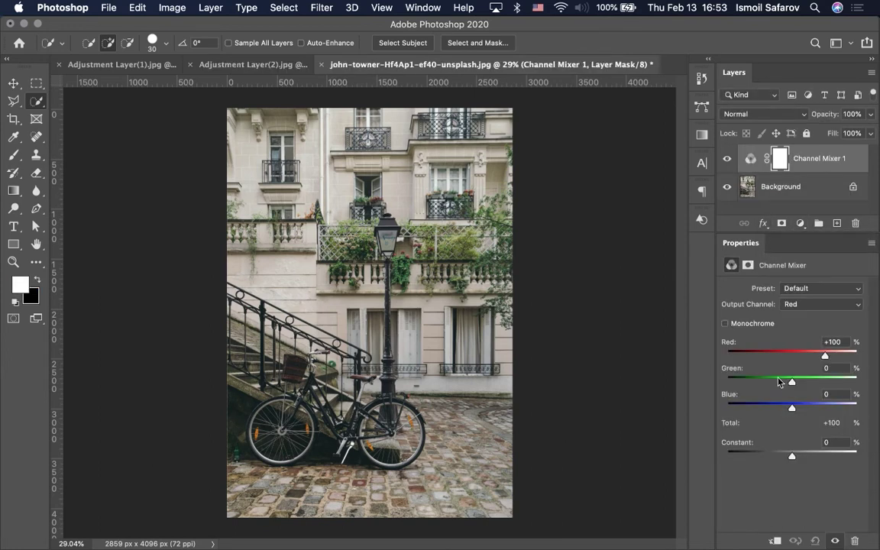
click(798, 289)
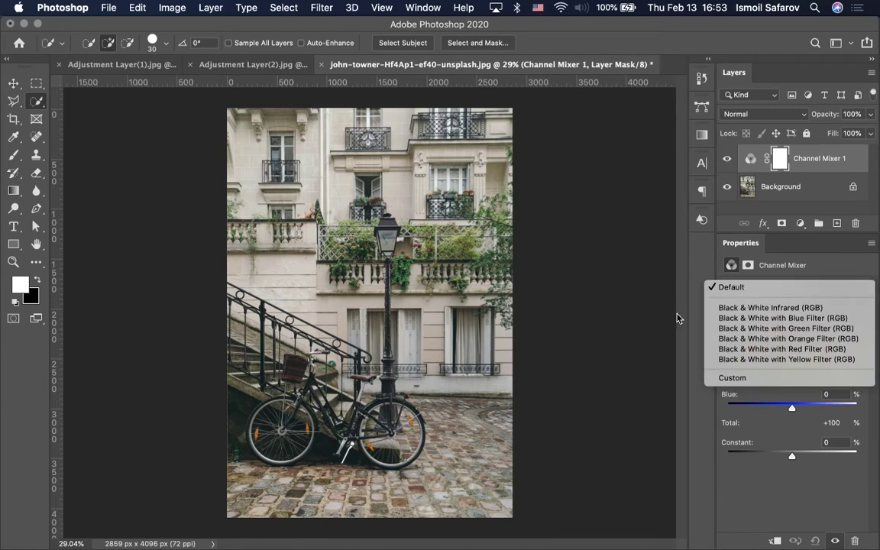
click(677, 318)
click(786, 288)
click(788, 309)
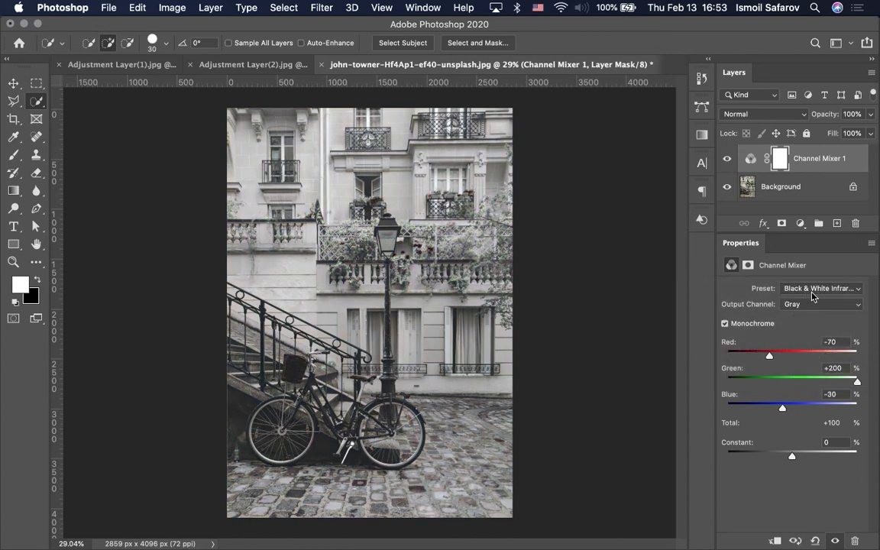
click(814, 297)
click(810, 288)
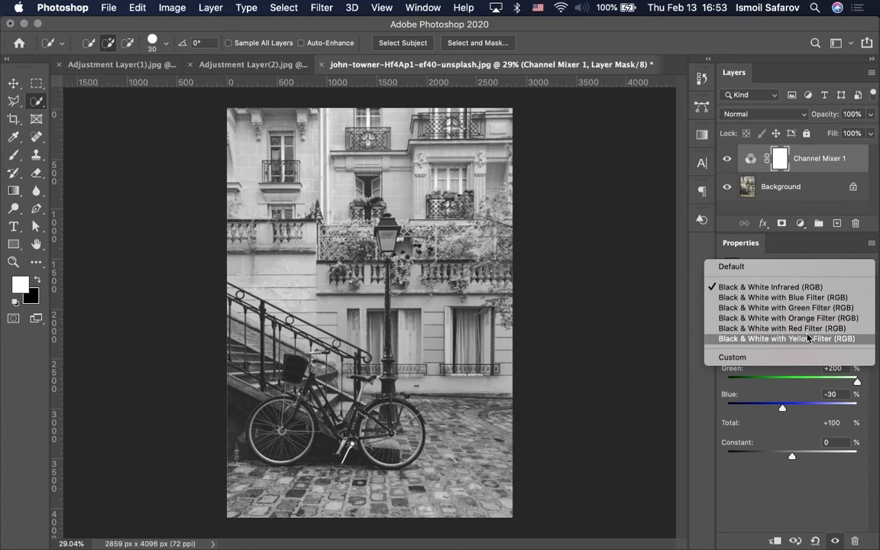
- Set the monochrome Gray mix to Red +55 and Green +59, totalling +114
key(Escape)
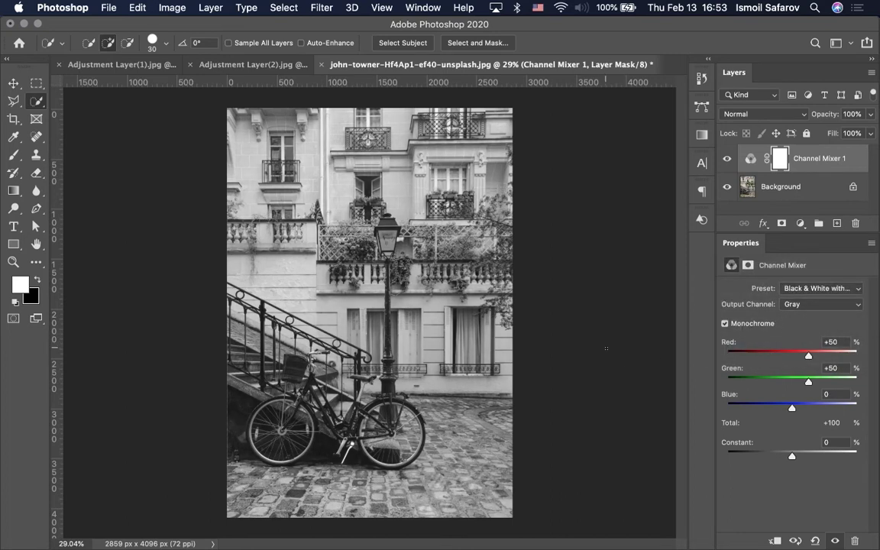
scroll(403, 314, up, 2)
scroll(402, 313, up, 2)
scroll(402, 313, up, 2)
scroll(403, 314, down, 3)
scroll(403, 313, down, 3)
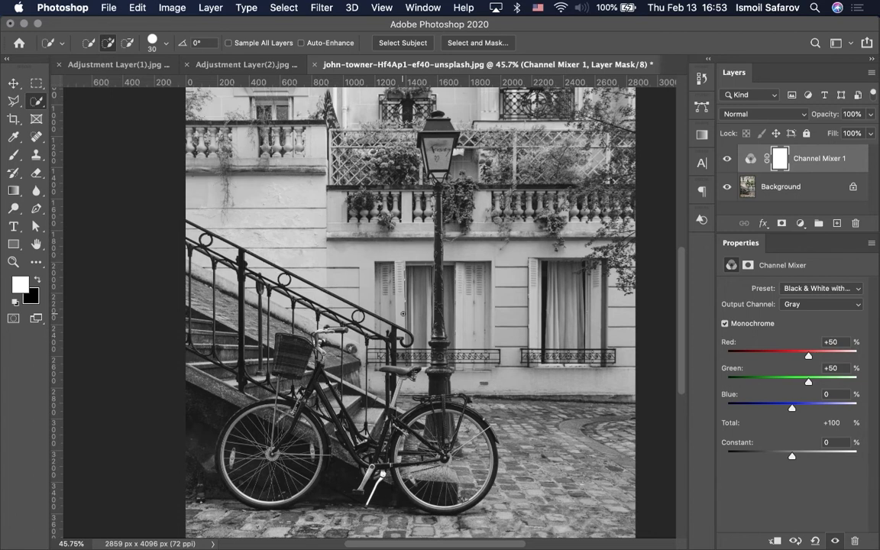
scroll(403, 313, down, 2)
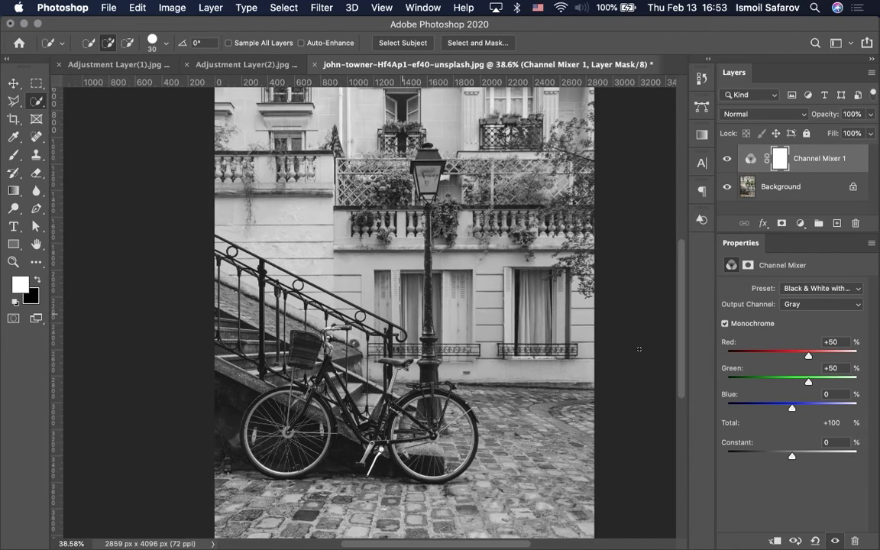
mouse_move(809, 358)
mouse_down()
mouse_move(754, 358)
mouse_move(810, 358)
mouse_move(798, 382)
mouse_move(766, 382)
mouse_move(855, 382)
mouse_up()
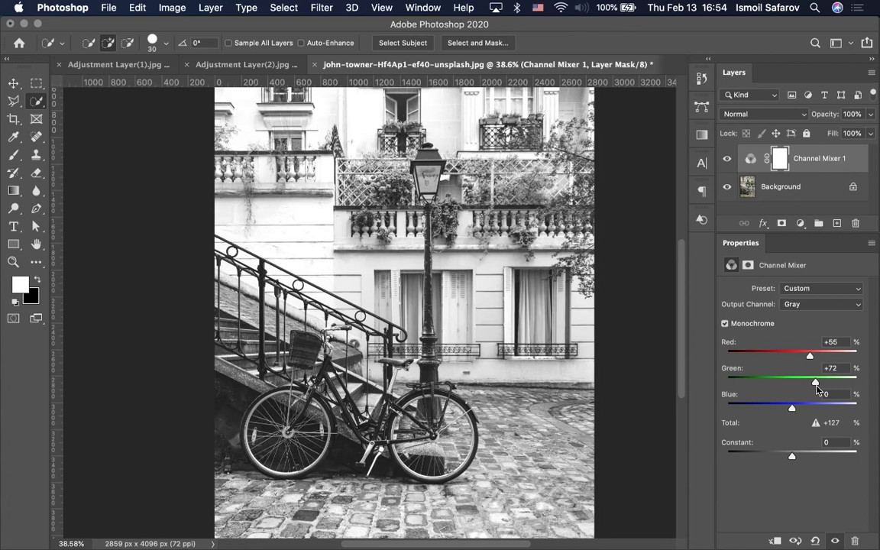
drag(855, 382, 811, 382)
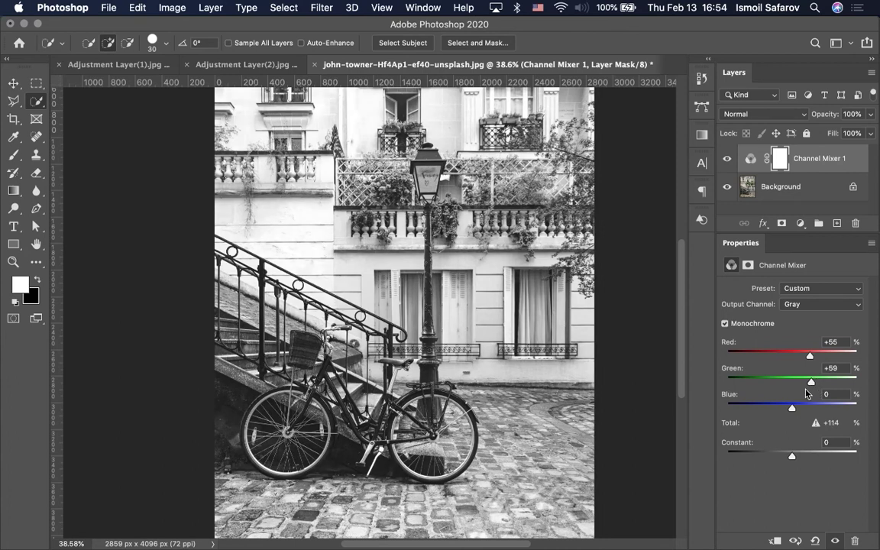
click(807, 380)
- Turn off Monochrome and set the Green output to Red +145, Green −80
click(810, 305)
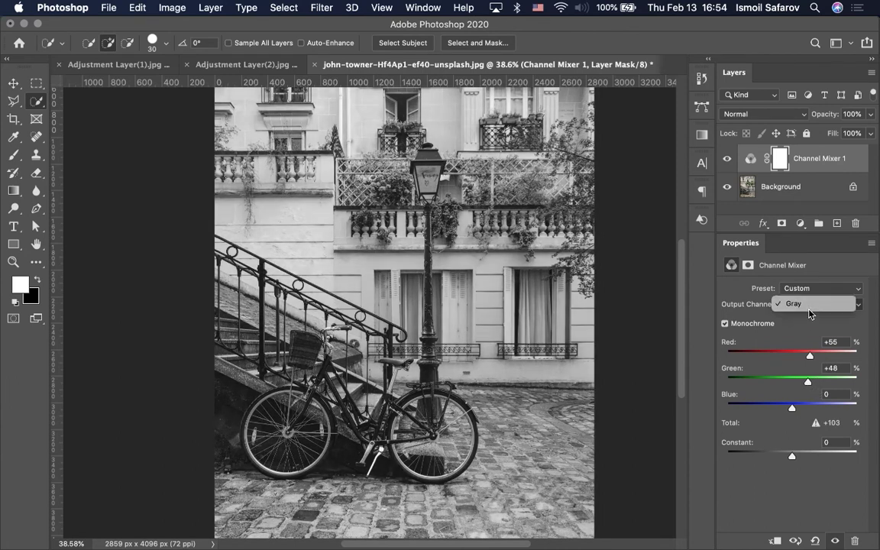
click(795, 304)
click(726, 326)
click(806, 305)
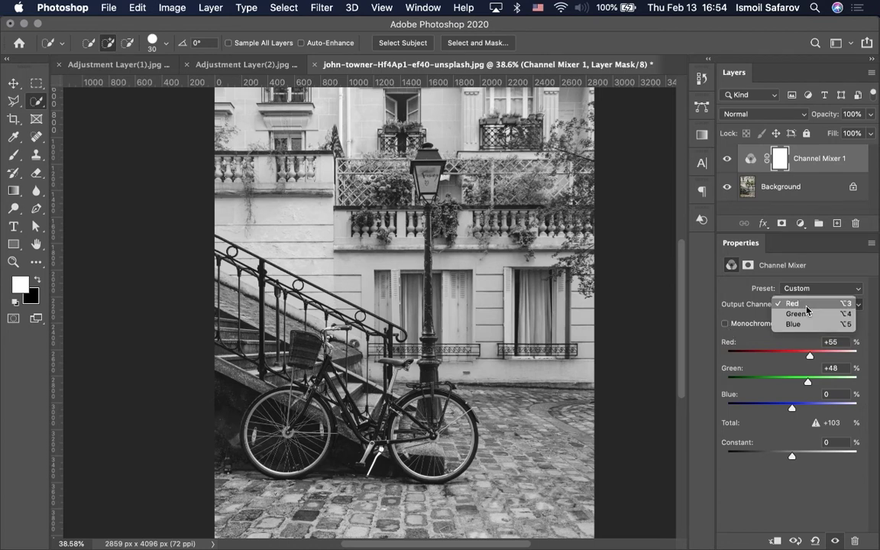
click(809, 318)
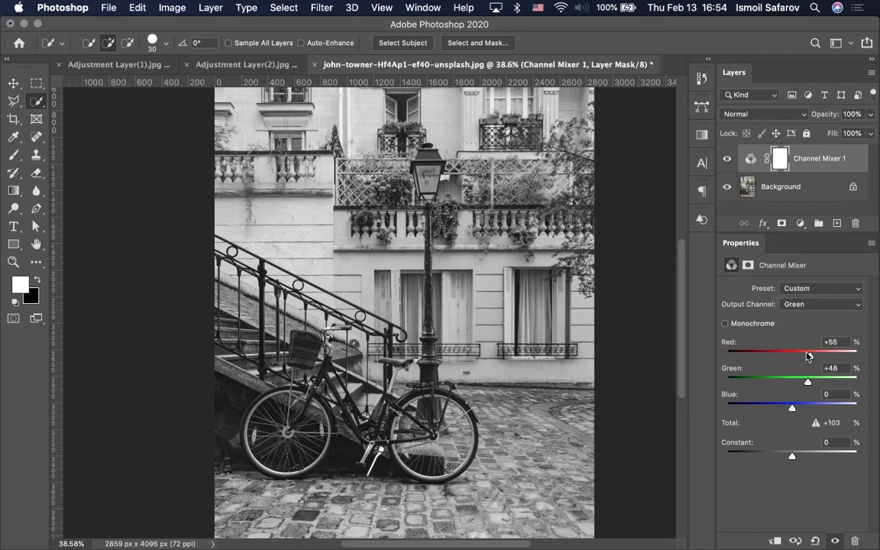
mouse_move(807, 381)
mouse_down()
mouse_move(765, 382)
mouse_move(840, 358)
mouse_up()
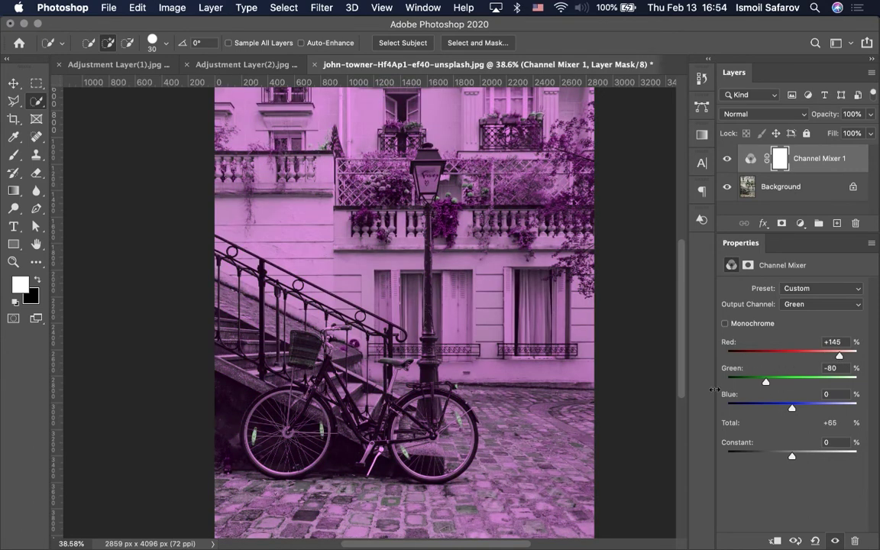
- Toggle Channel Mixer 1's visibility to compare the magenta tint with the original
scroll(370, 153, up, 3)
scroll(369, 153, up, 3)
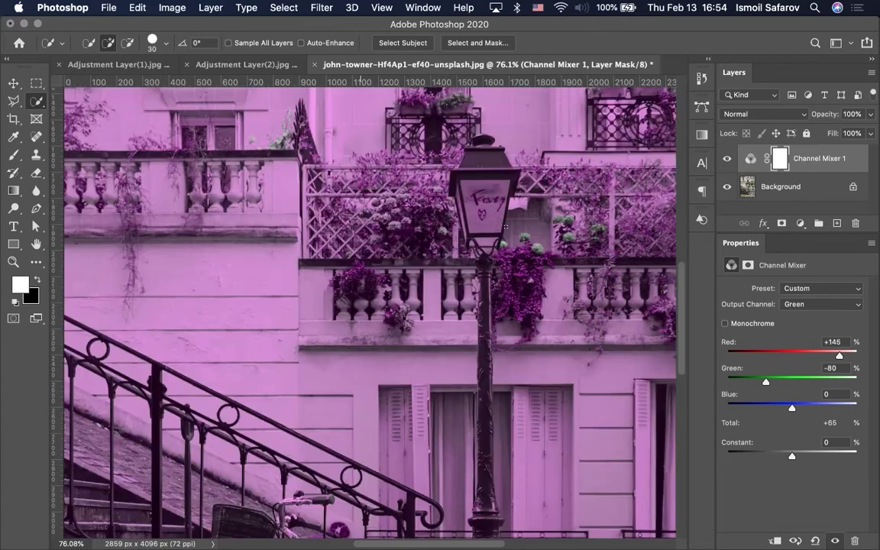
scroll(505, 226, up, 3)
scroll(527, 301, up, 2)
scroll(550, 306, up, 2)
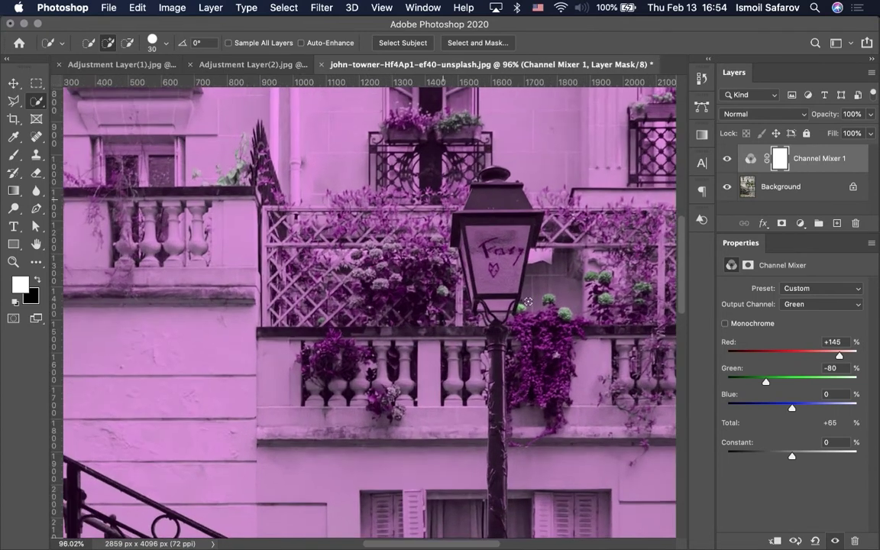
scroll(565, 309, up, 2)
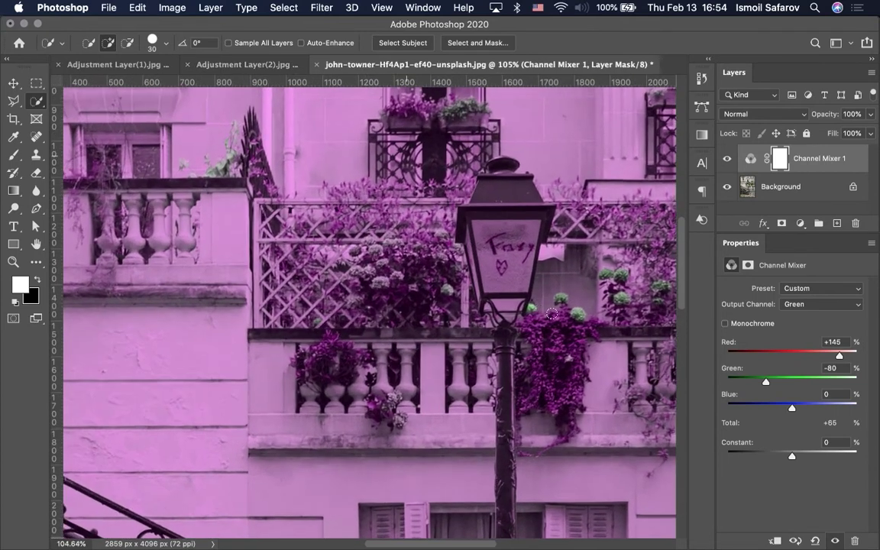
click(726, 159)
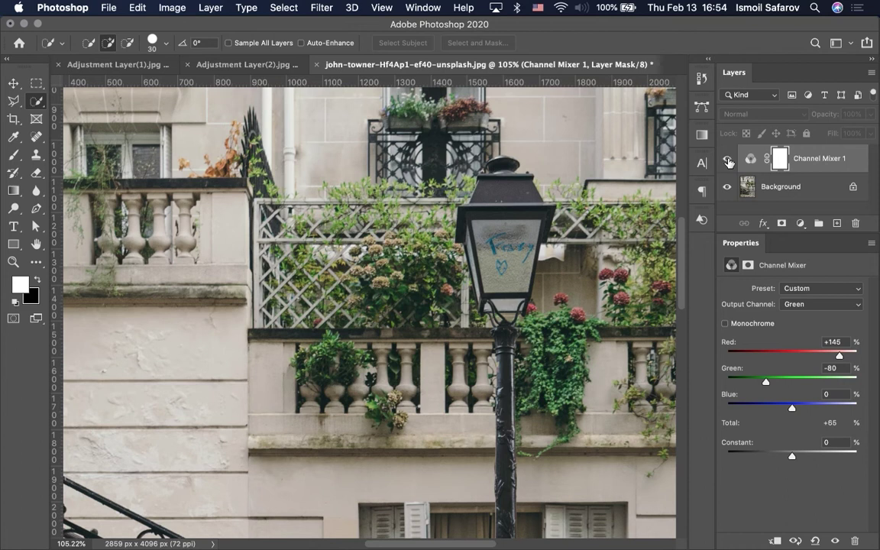
click(726, 159)
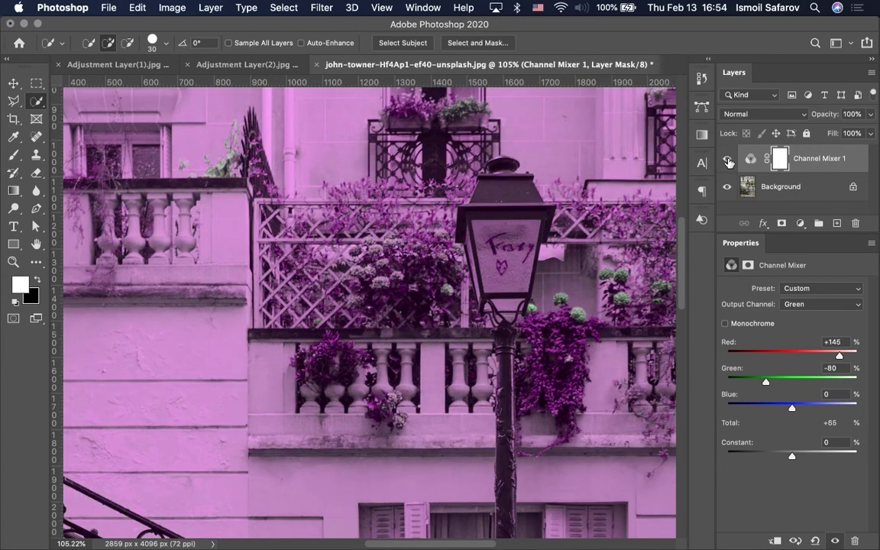
- Set the Green output to Red −40, Green +109, recompare with the original, and zoom out
mouse_move(839, 356)
mouse_down()
mouse_move(779, 356)
mouse_move(829, 388)
mouse_up()
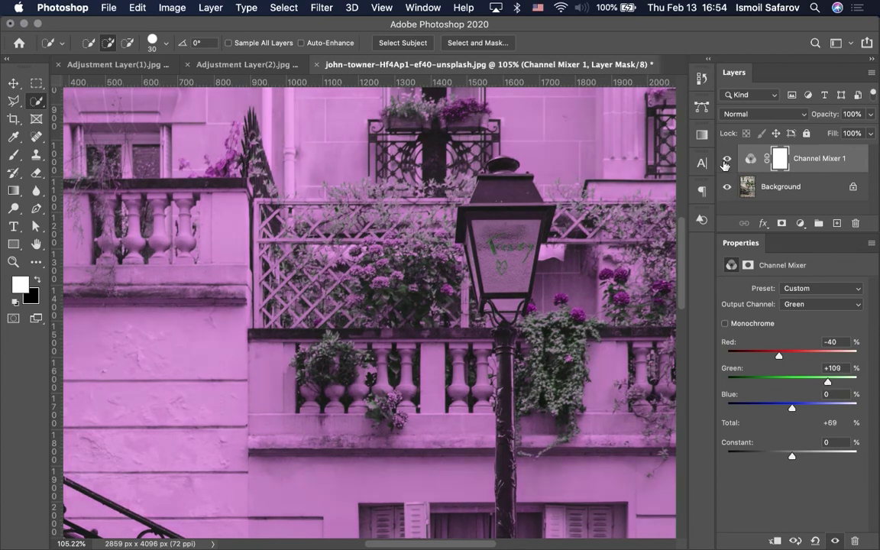
click(727, 158)
click(727, 158)
click(727, 158)
scroll(504, 376, down, 2)
scroll(504, 376, down, 2)
scroll(505, 376, down, 3)
scroll(504, 377, down, 1)
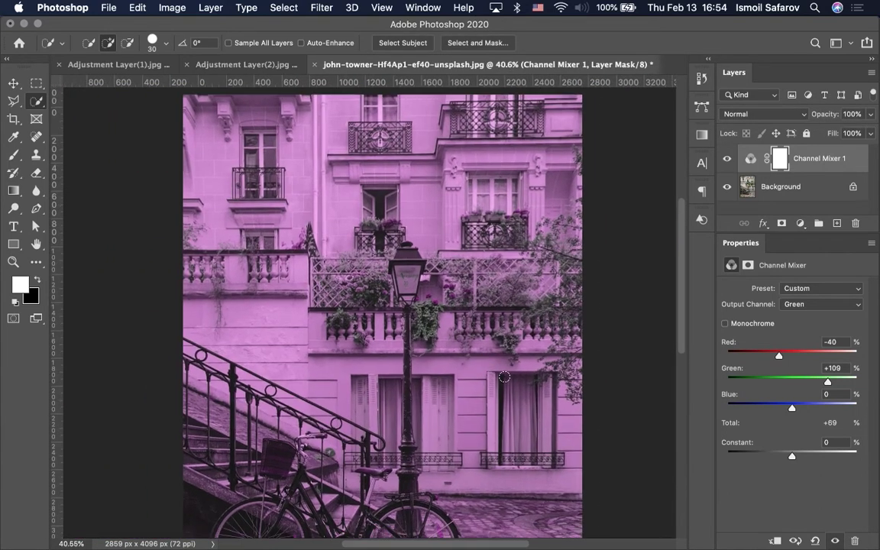
scroll(504, 376, down, 5)
scroll(504, 376, left, 2)
scroll(504, 376, up, 3)
scroll(504, 376, up, 2)
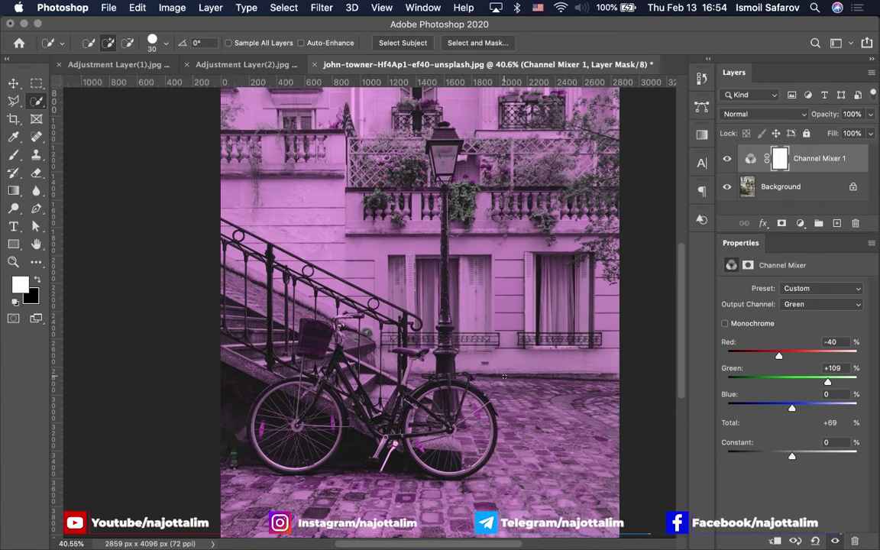
click(726, 159)
click(726, 159)
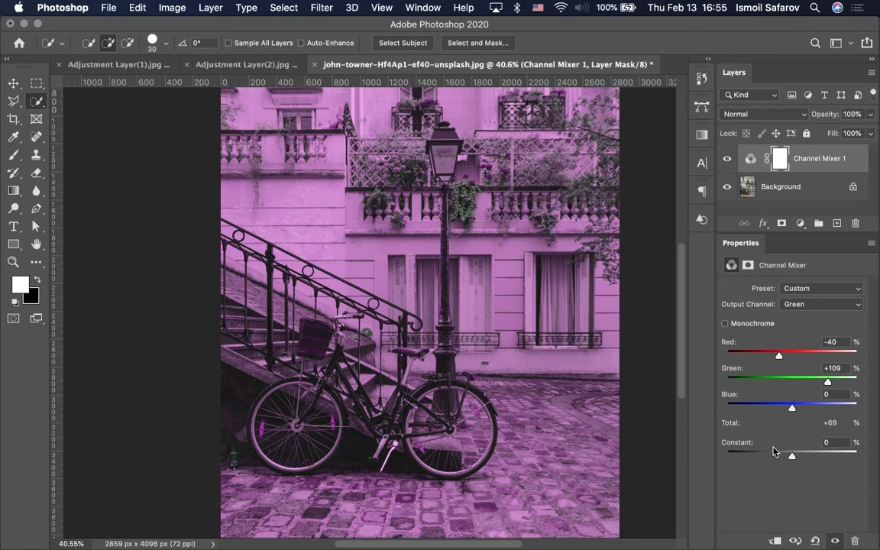
scroll(686, 431, up, 5)
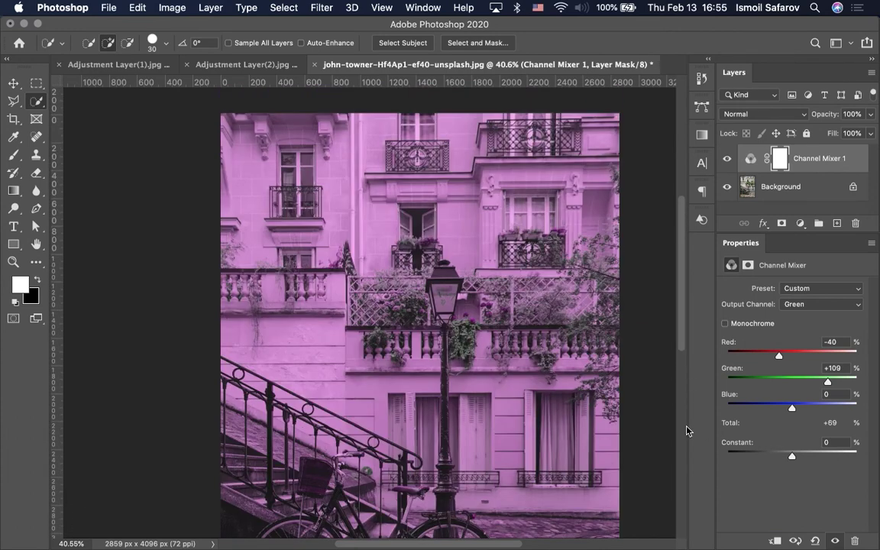
scroll(686, 431, down, 2)
scroll(686, 431, down, 3)
scroll(686, 431, left, 1)
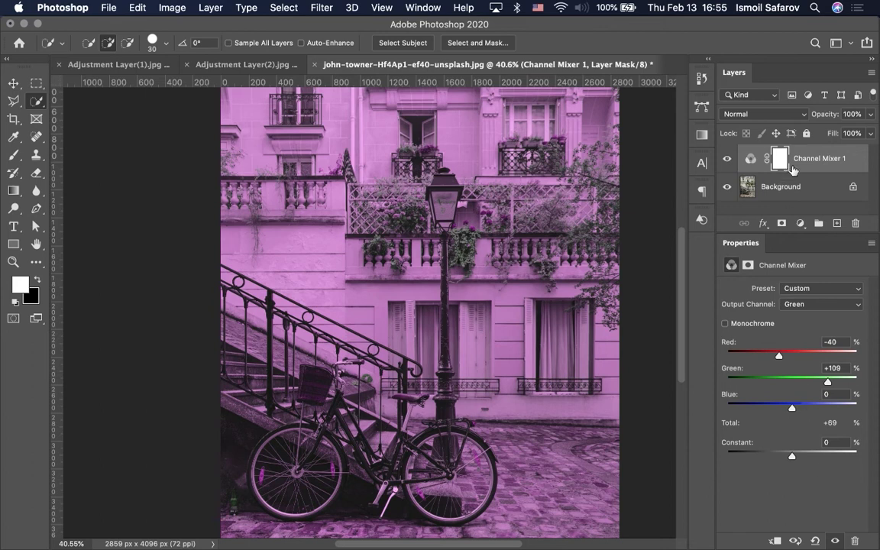
- Delete the Channel Mixer 1 layer and bring up the new adjustment layer menu
key(BackSpace)
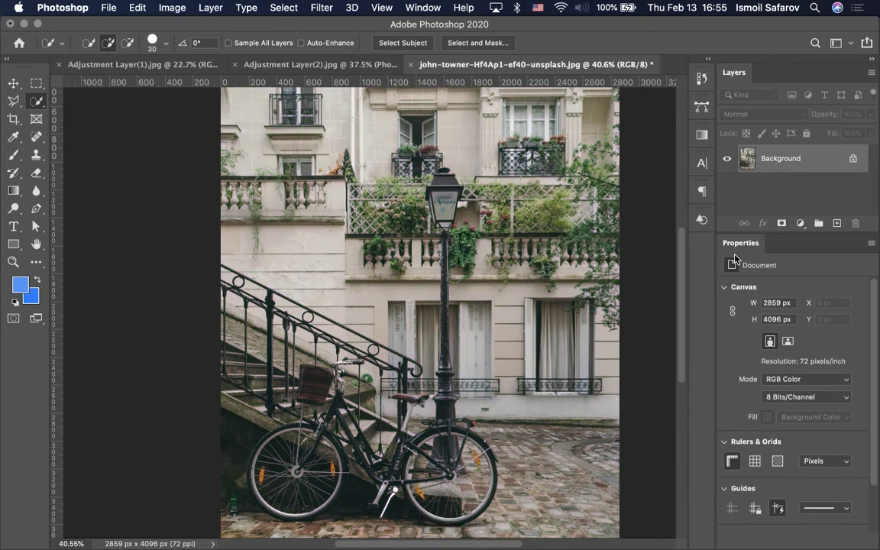
click(800, 223)
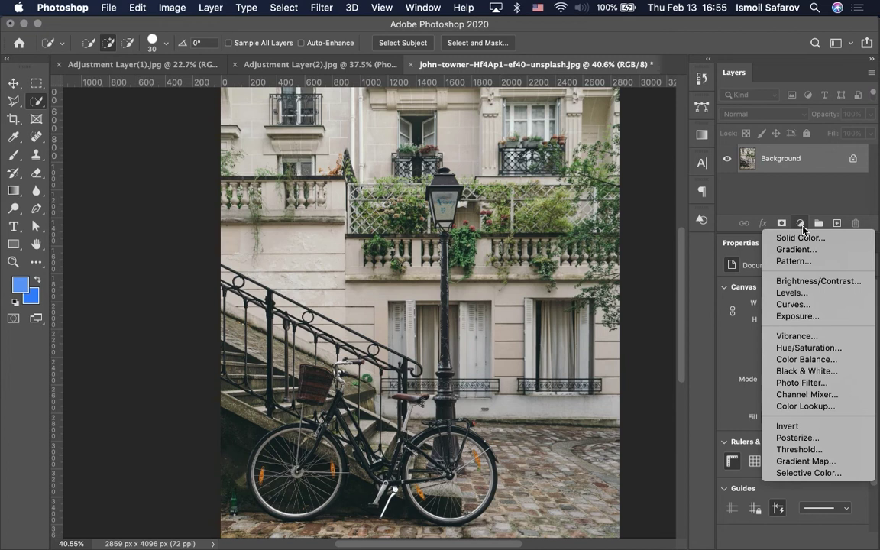
- Add a Color Lookup adjustment layer and toggle its visibility off and on
click(806, 406)
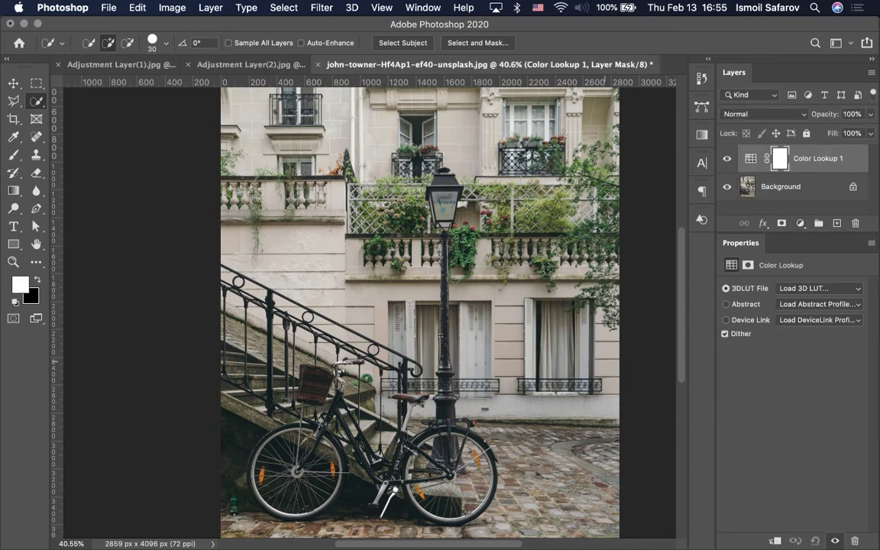
click(726, 158)
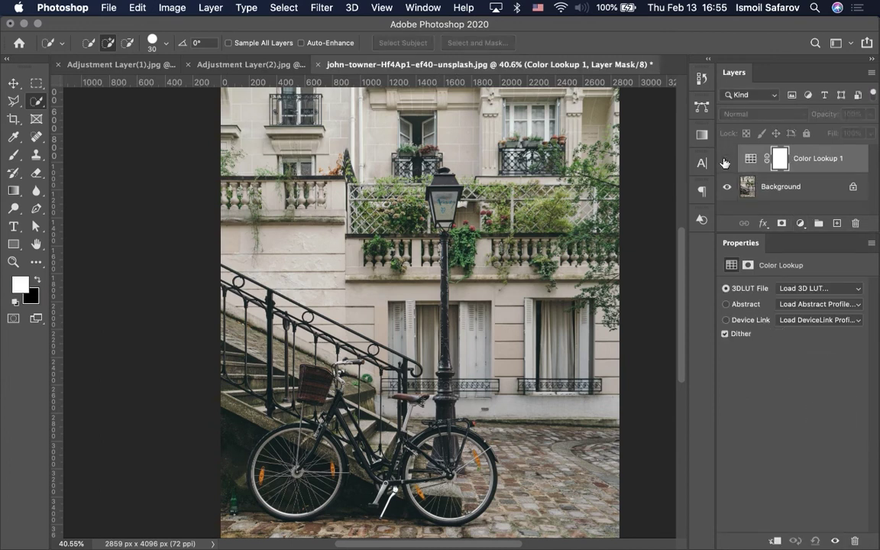
click(726, 159)
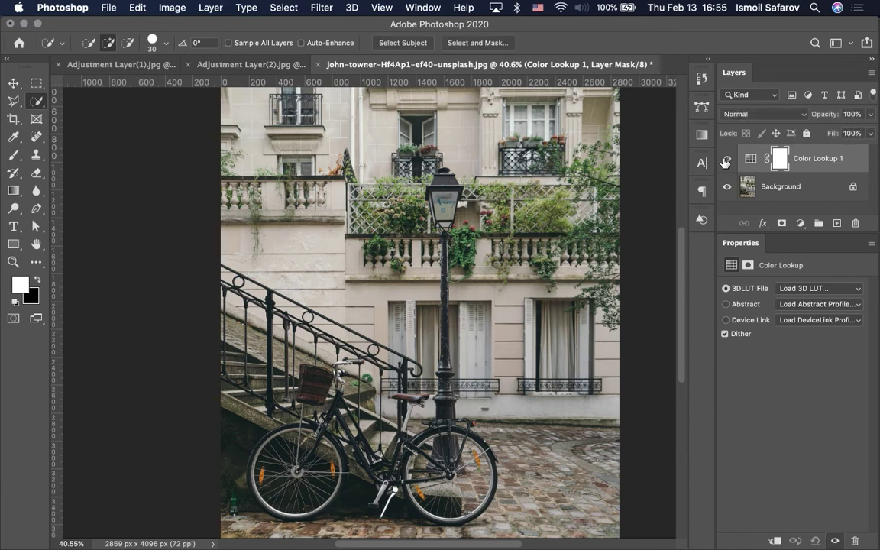
- Load the Kodak 5205 Fuji 3510 (by Adobe).cube LUT and compare it on and off
click(829, 289)
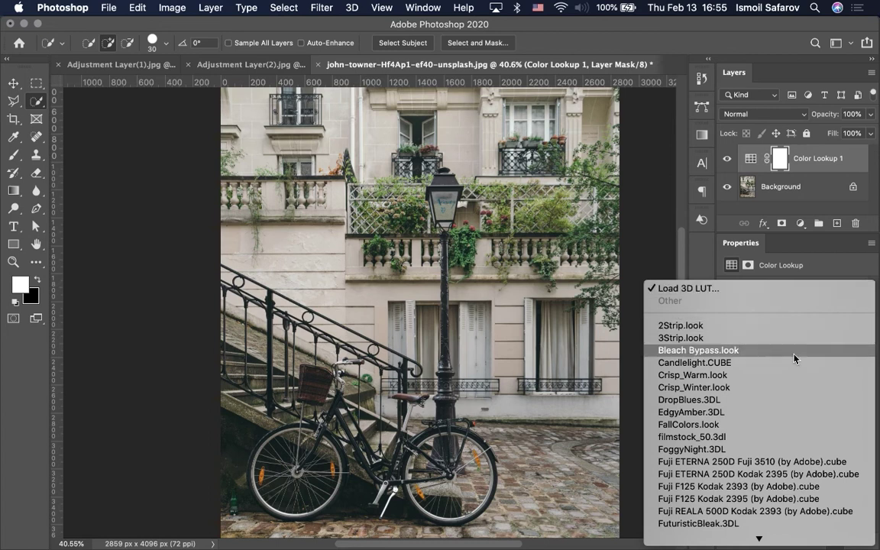
scroll(794, 357, down, 3)
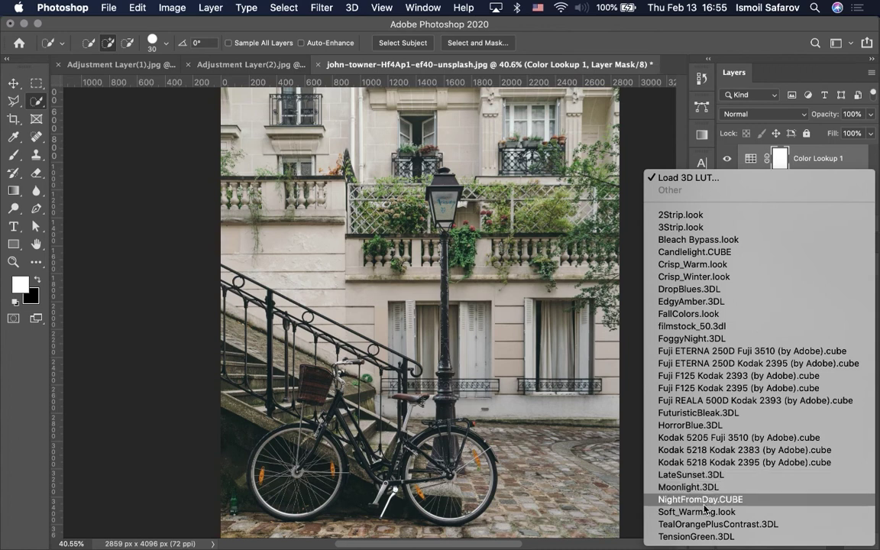
click(706, 439)
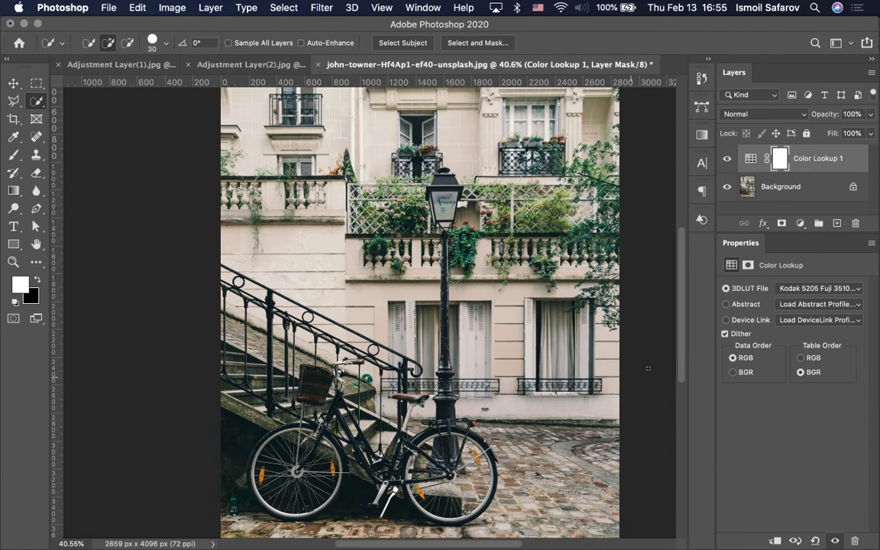
click(727, 162)
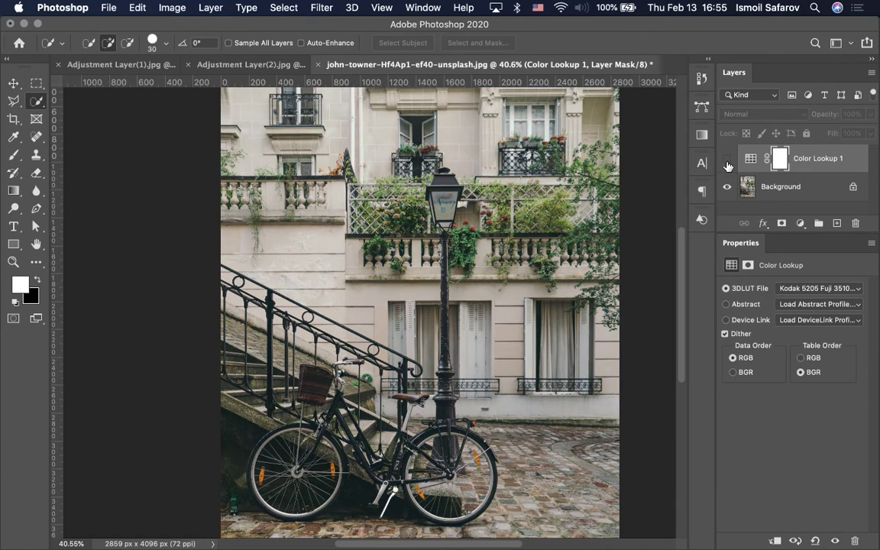
click(727, 160)
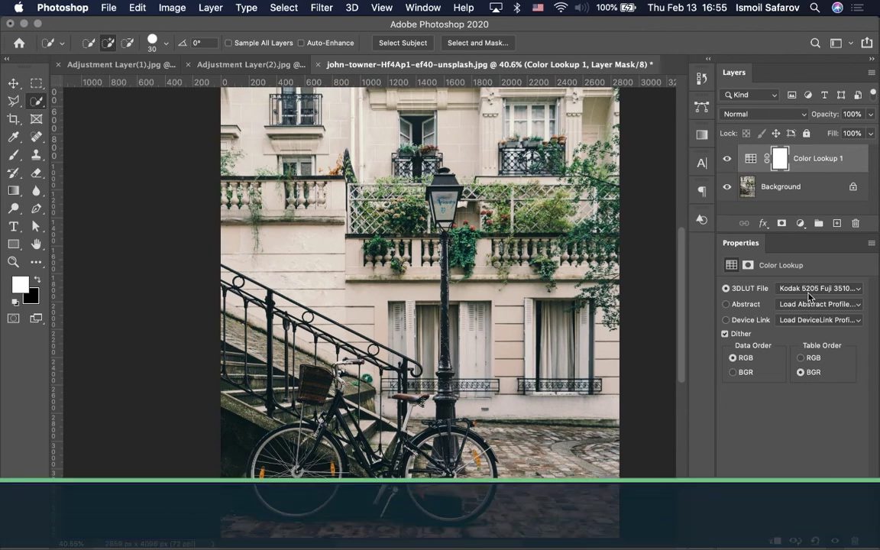
- Preview the TensionGreen.3DL LUT, then set Color Lookup 1 to FallColors.look for a warm beige tone
click(817, 288)
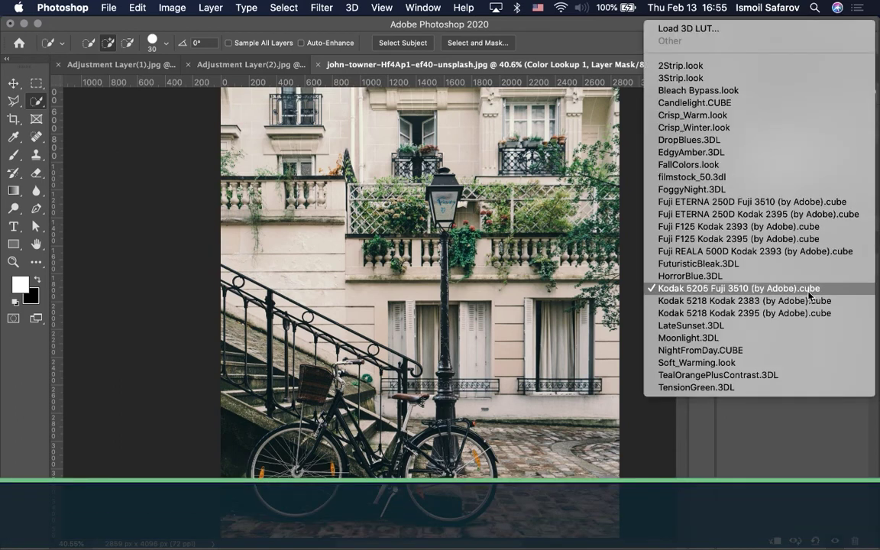
click(718, 387)
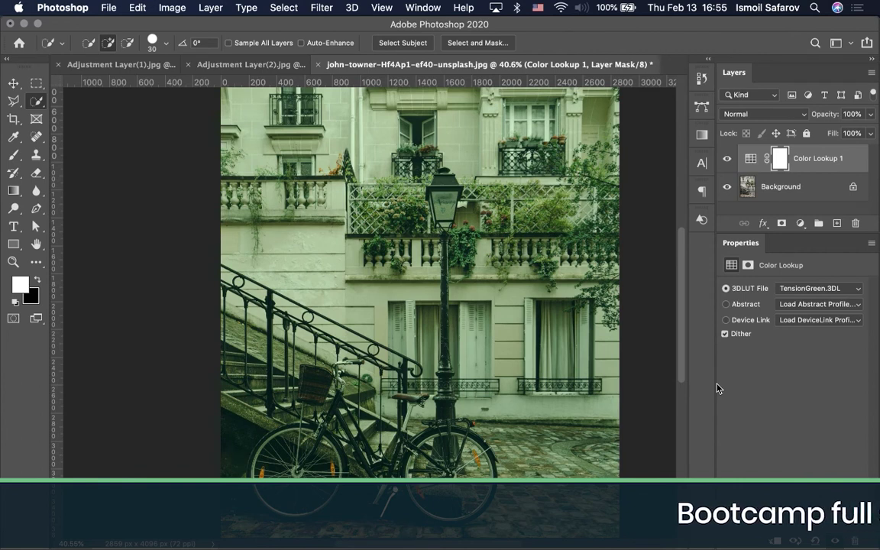
click(791, 291)
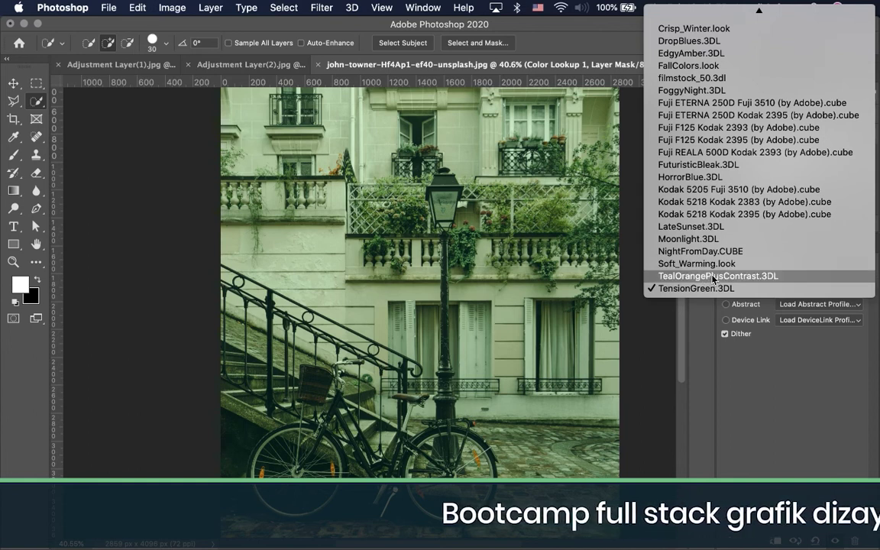
scroll(712, 227, up, 3)
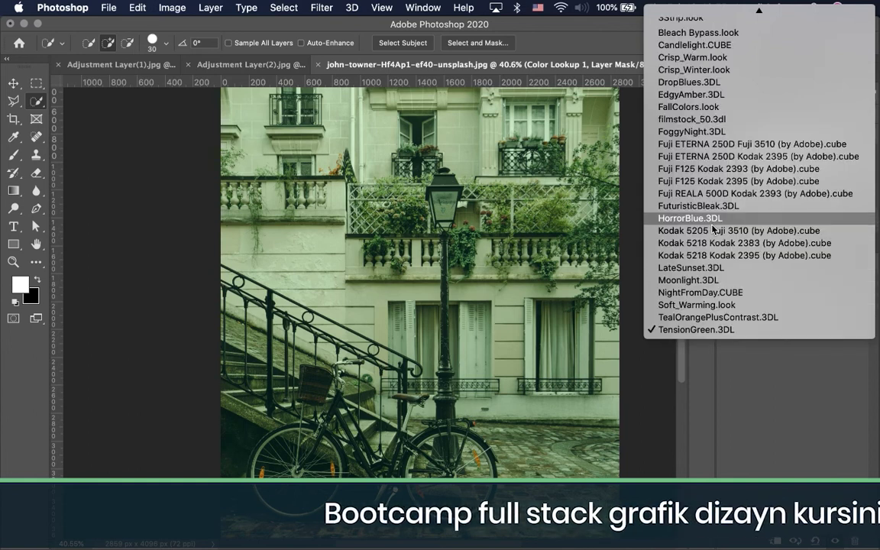
scroll(712, 227, up, 2)
scroll(712, 225, up, 1)
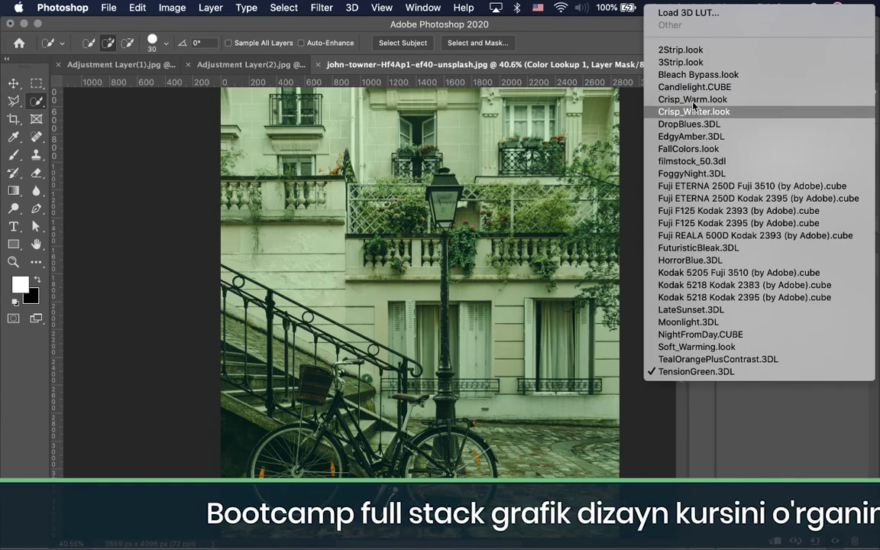
click(694, 151)
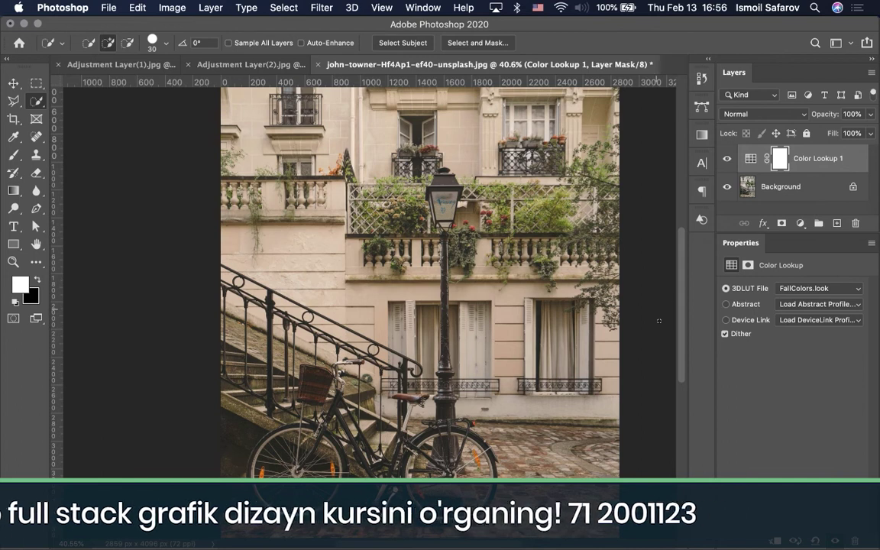
scroll(518, 341, down, 1)
scroll(518, 341, down, 2)
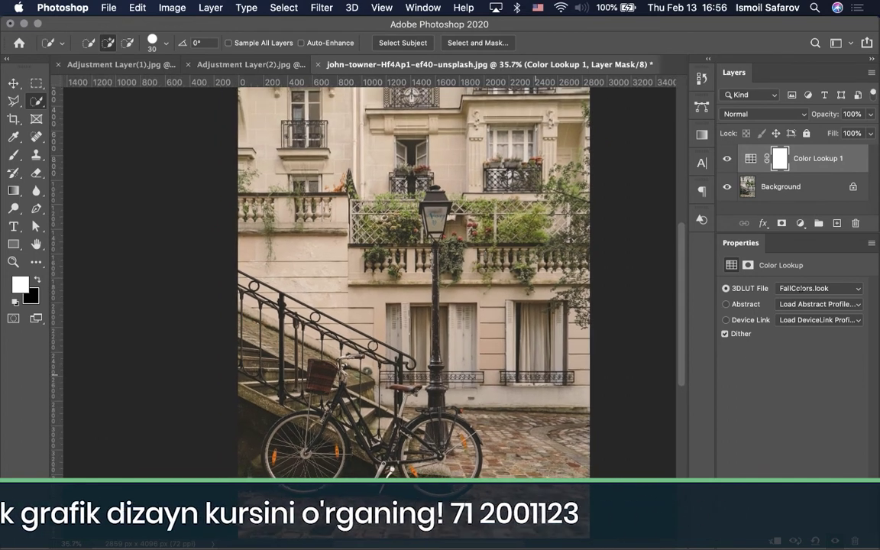
click(801, 289)
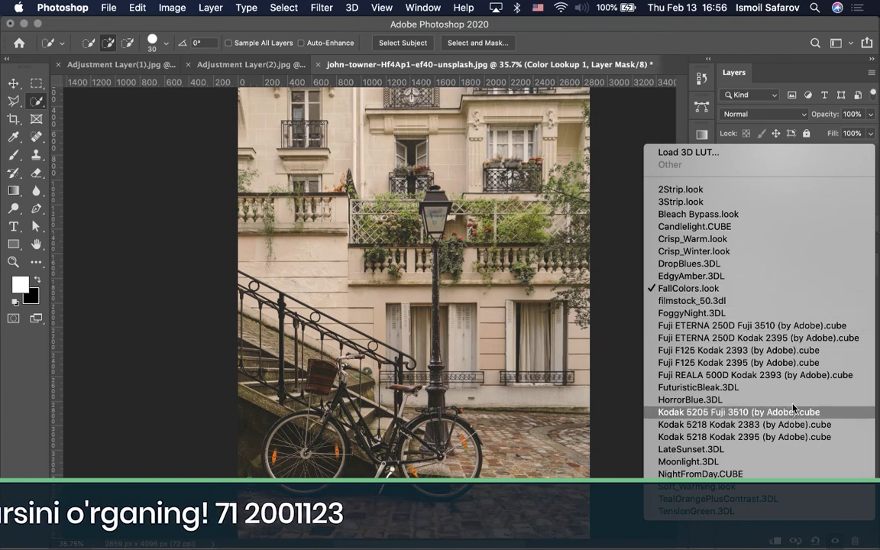
- Apply FoggyNight.3DL to Color Lookup 1, compare it on and off, and target its adjustment thumbnail
click(756, 315)
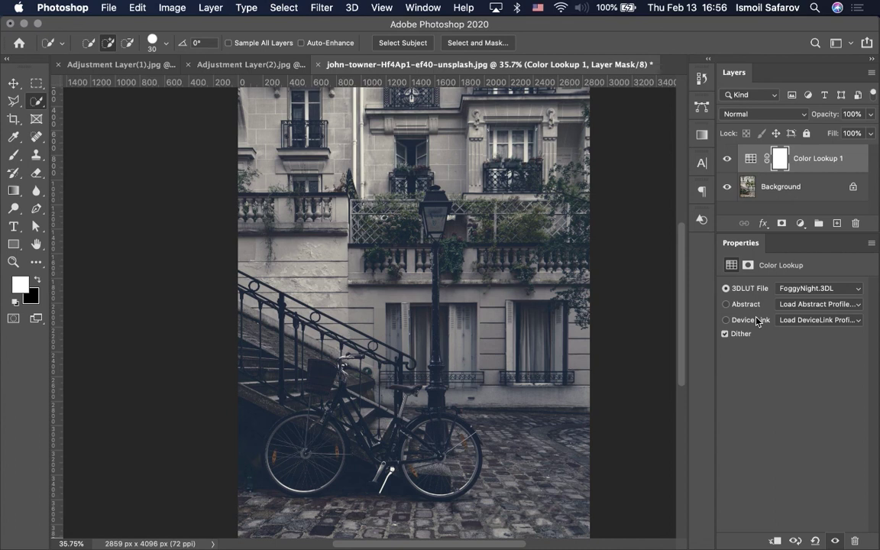
click(728, 163)
click(728, 159)
click(750, 159)
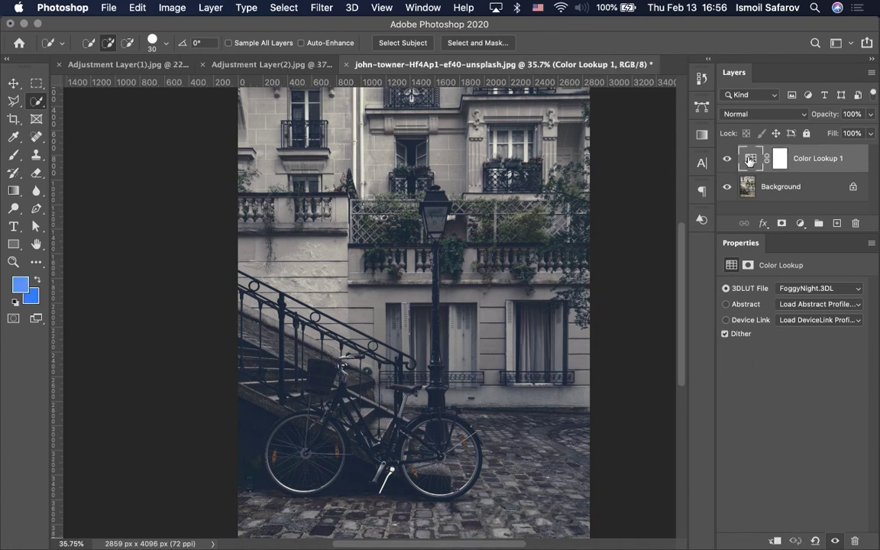
- Stop the capture from Movavi Screen Recorder's menu-bar menu
mouse_move(507, 544)
click(510, 527)
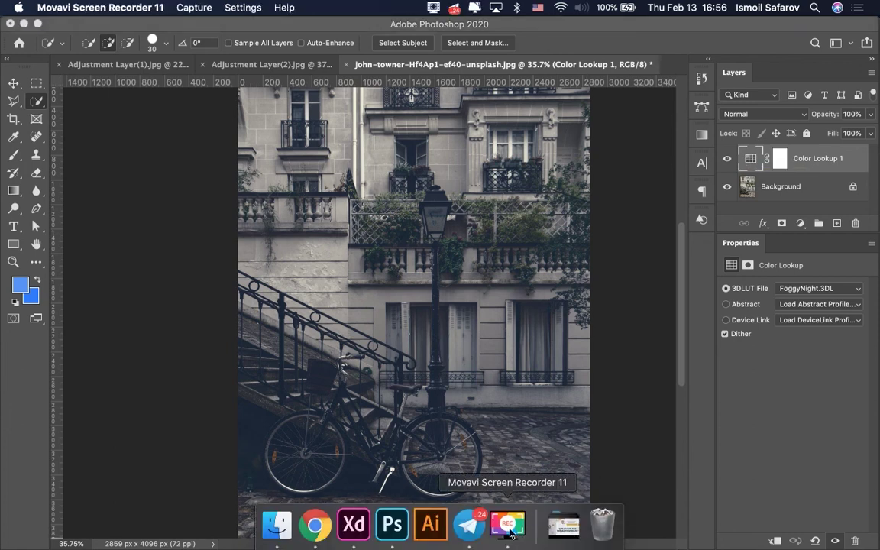
click(433, 9)
click(466, 45)
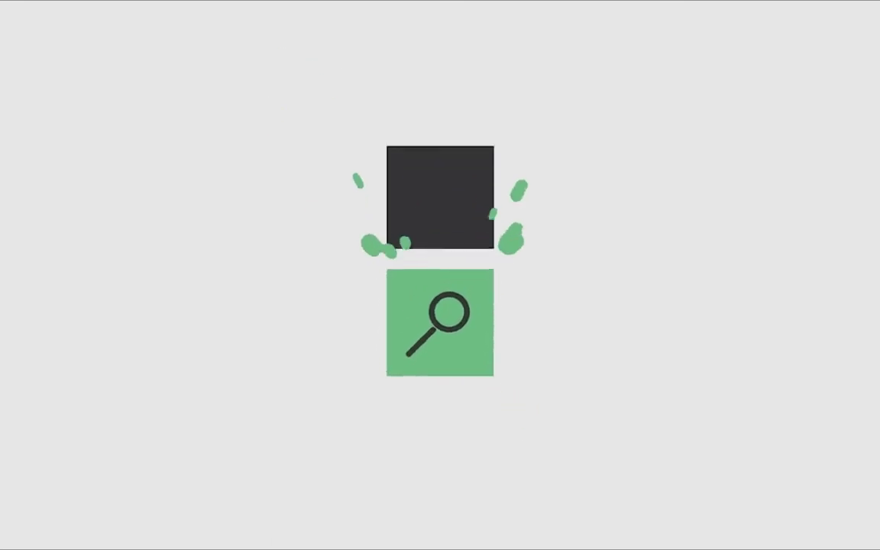